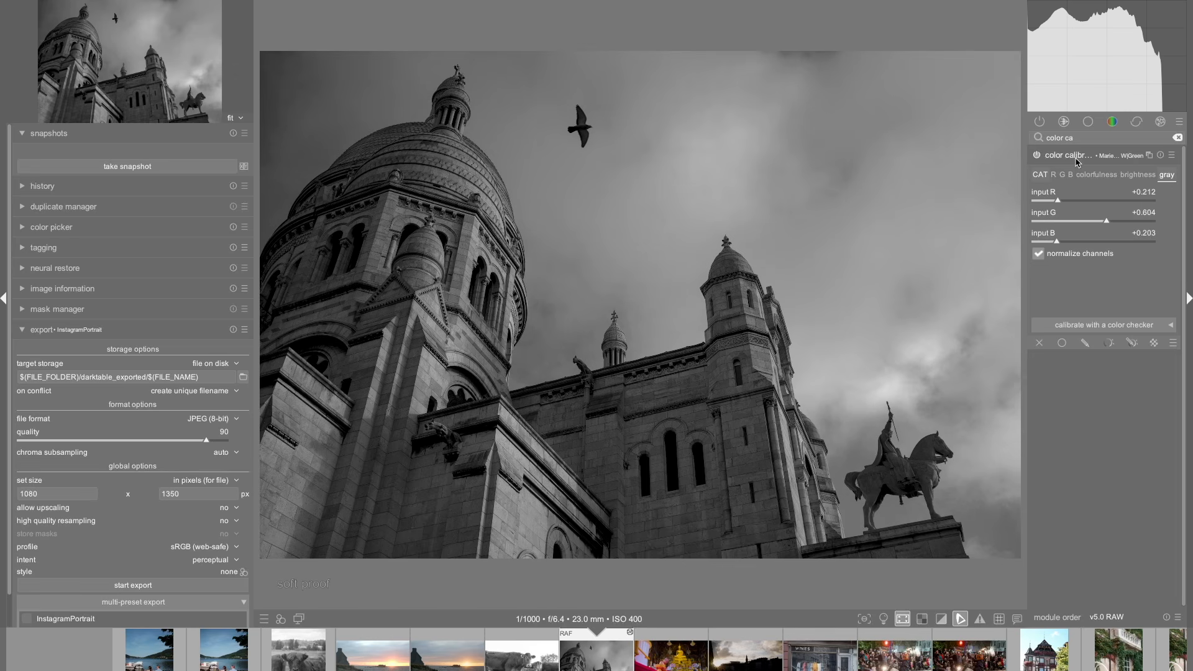
- Try the Marien B&W Yellow preset for color calibration on the cathedral photo
left_click(1044, 177)
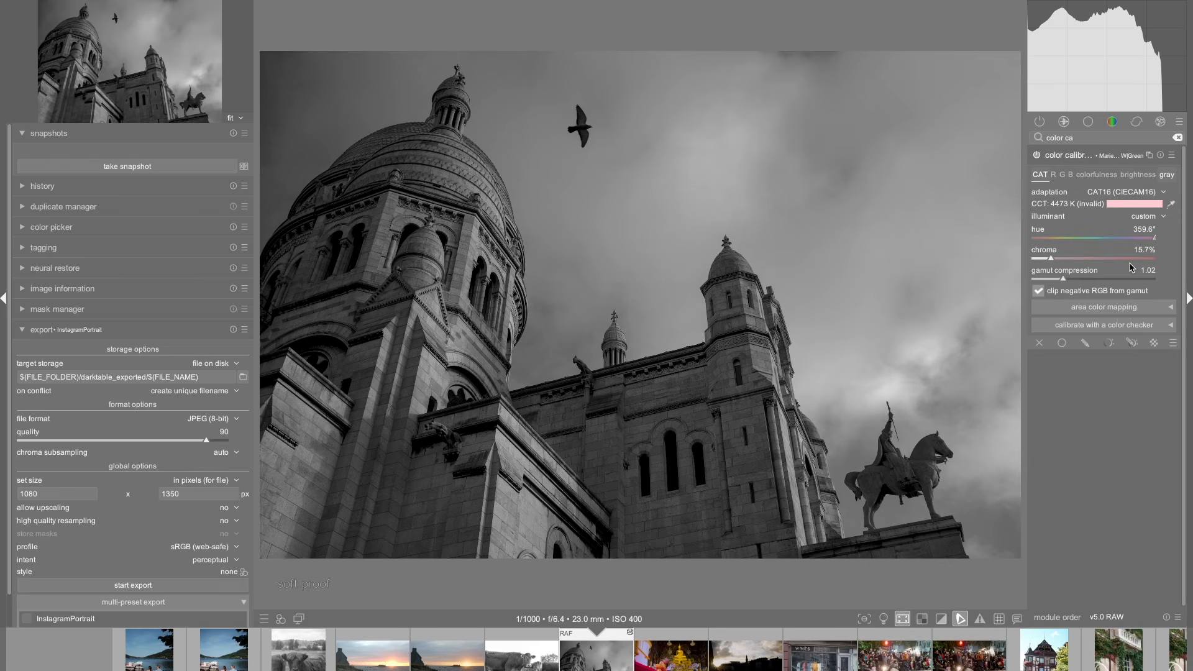
left_click(1168, 178)
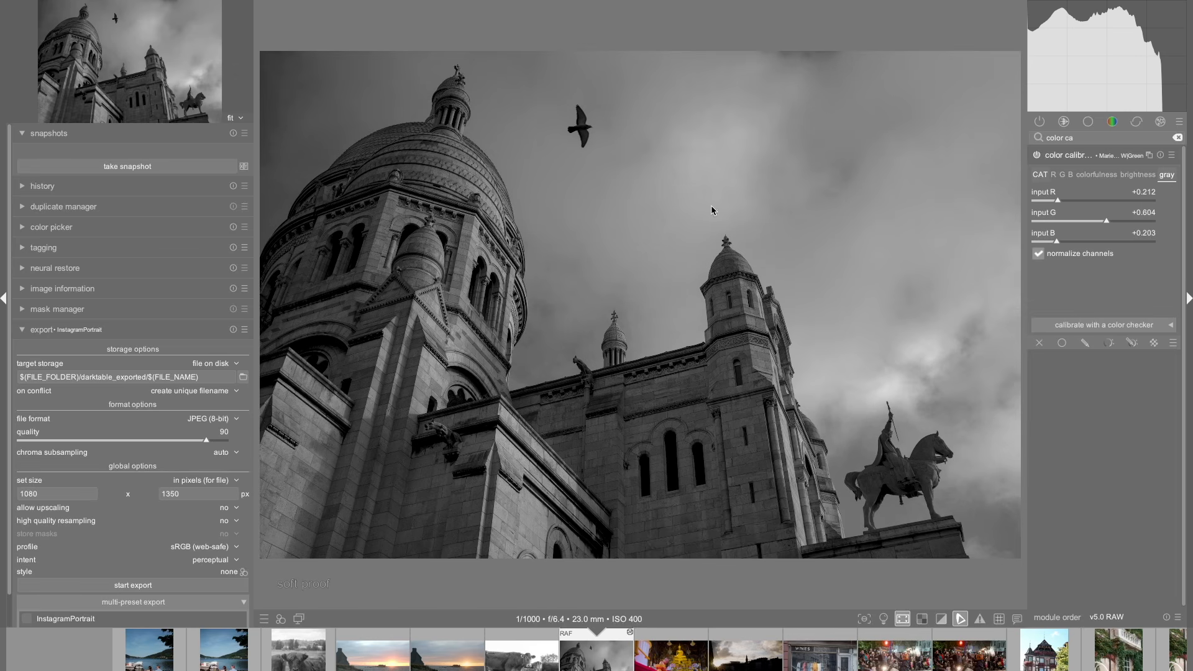
left_click(1172, 156)
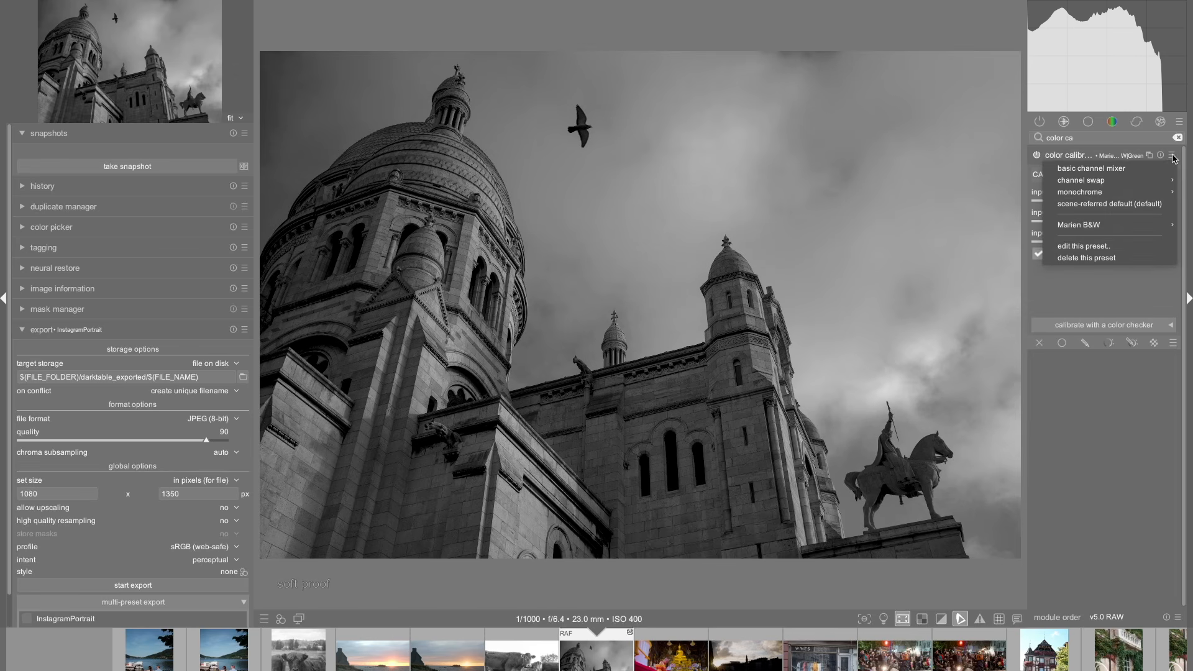
mouse_move(1136, 227)
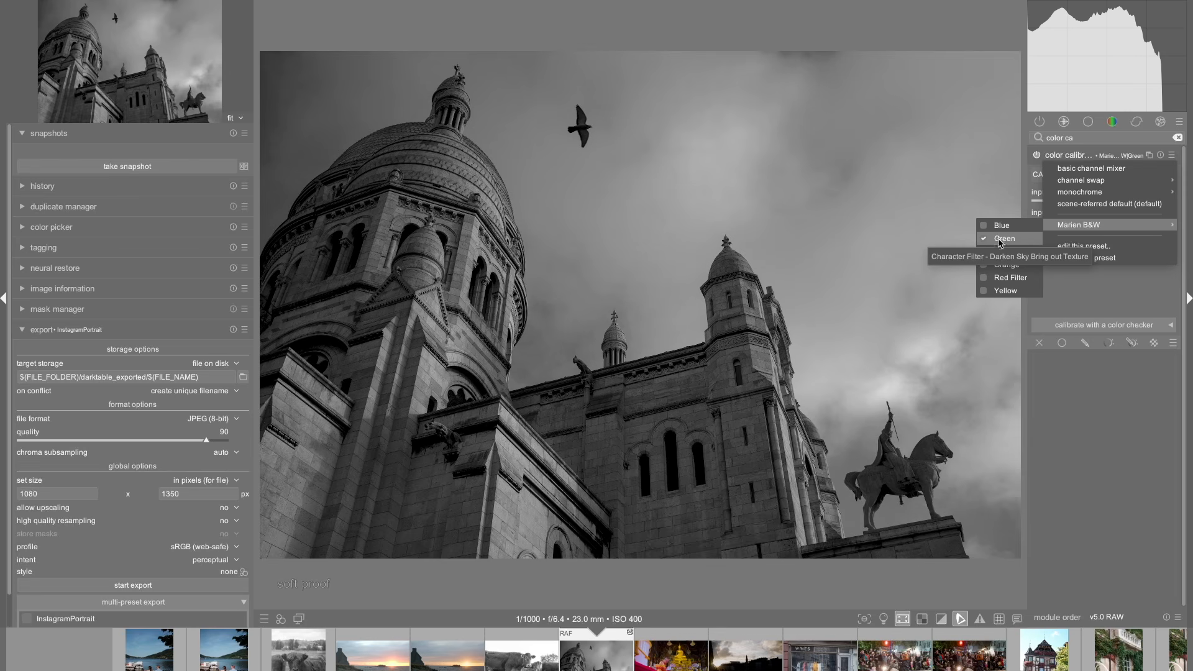
left_click(1005, 292)
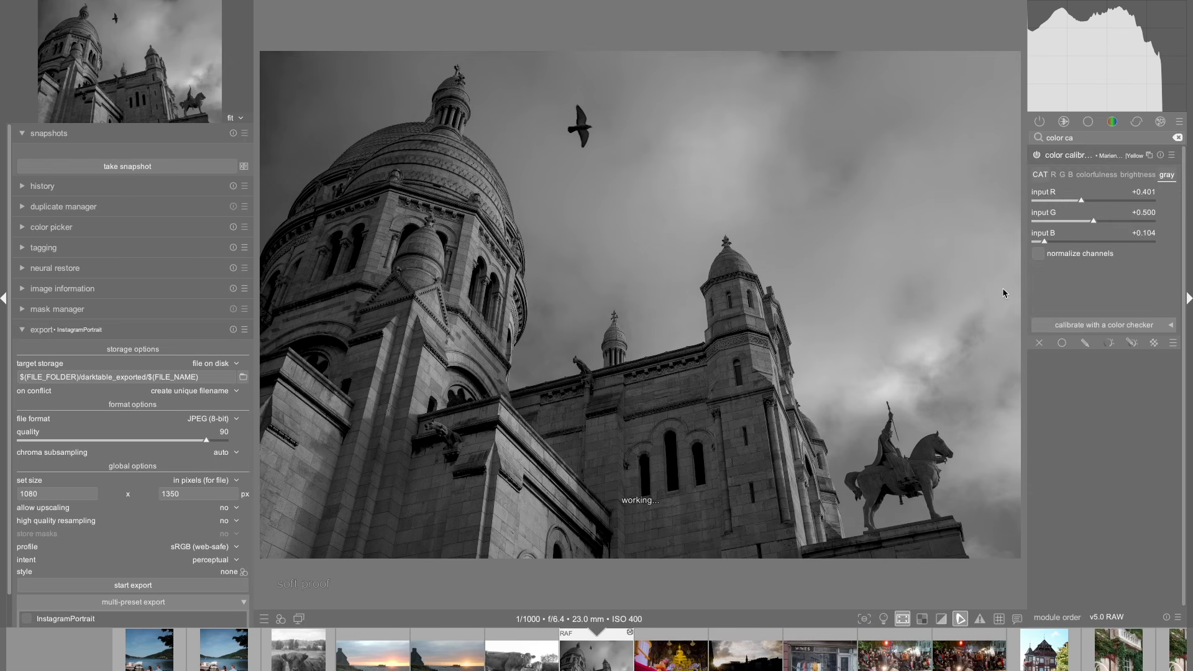
- Try the Marien B&W Neutral preset on the cathedral photo, followed by the Orange preset
mouse_move(1084, 236)
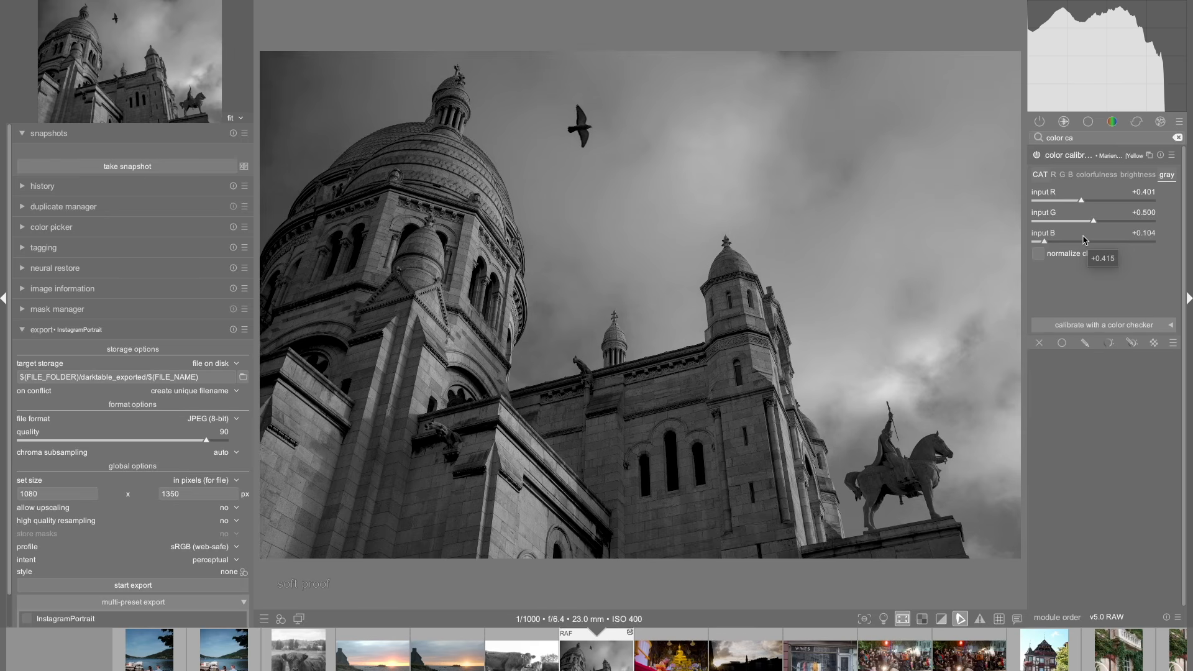
left_click(1173, 157)
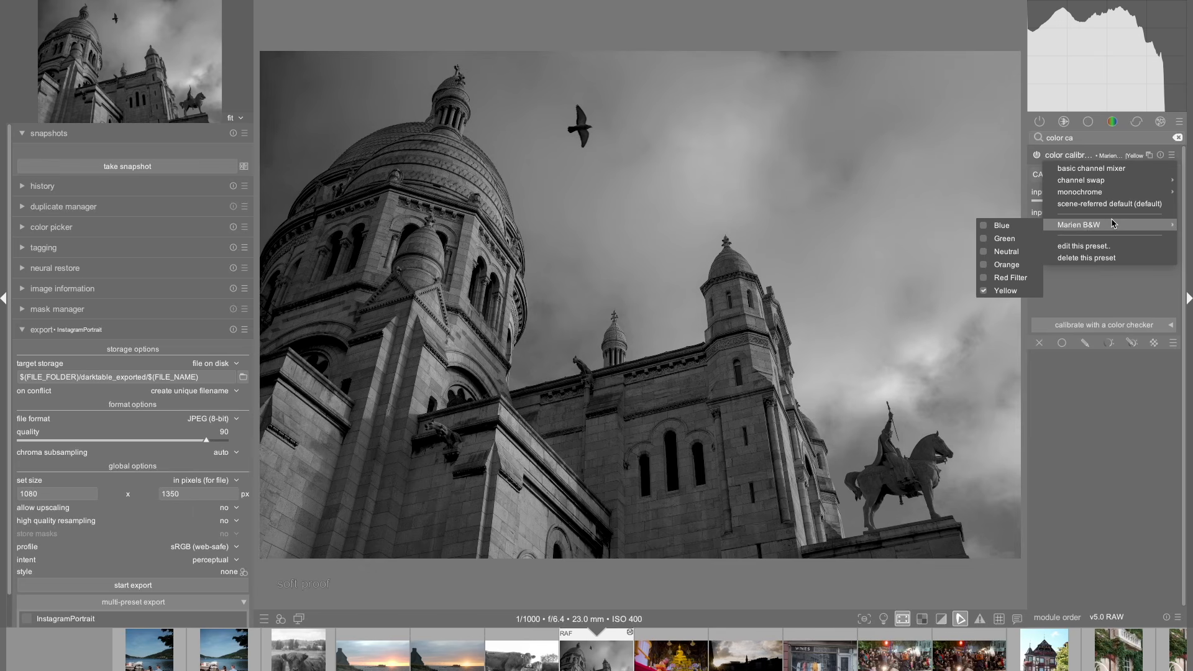
left_click(1020, 254)
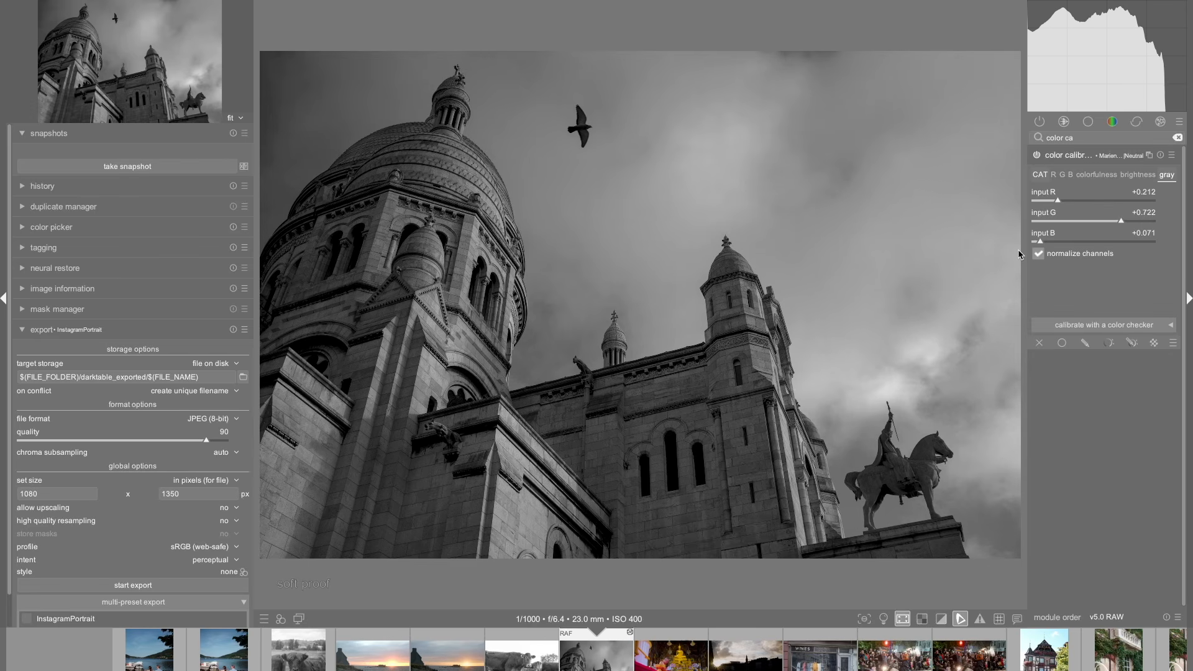
left_click(1172, 155)
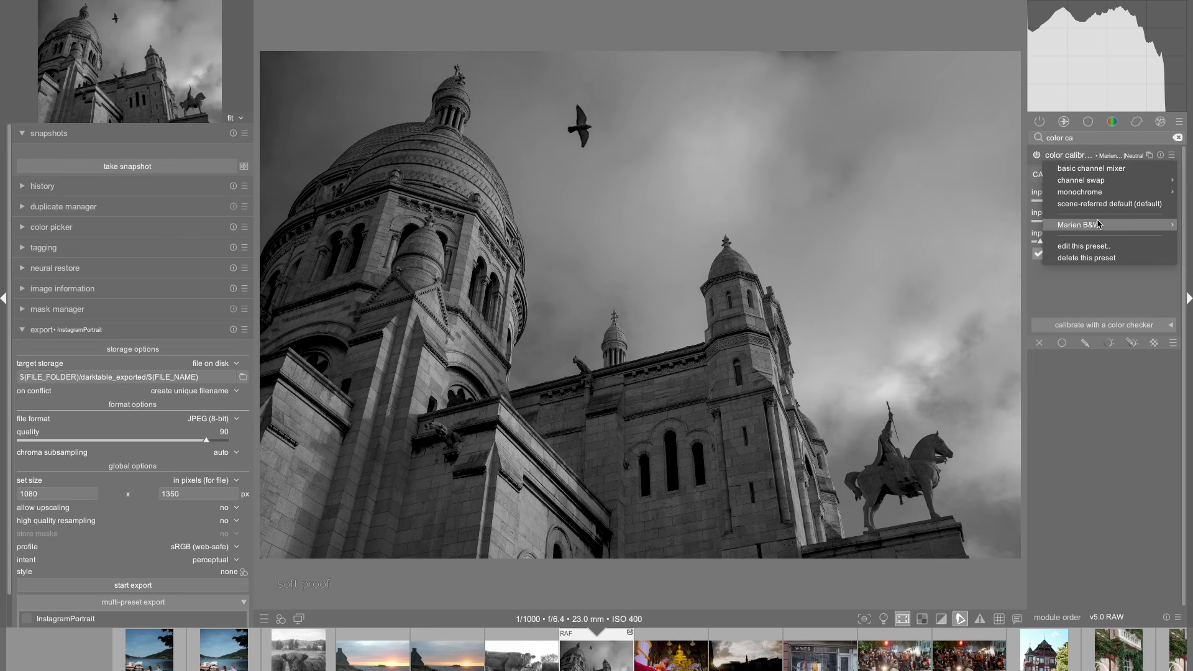
mouse_move(1099, 226)
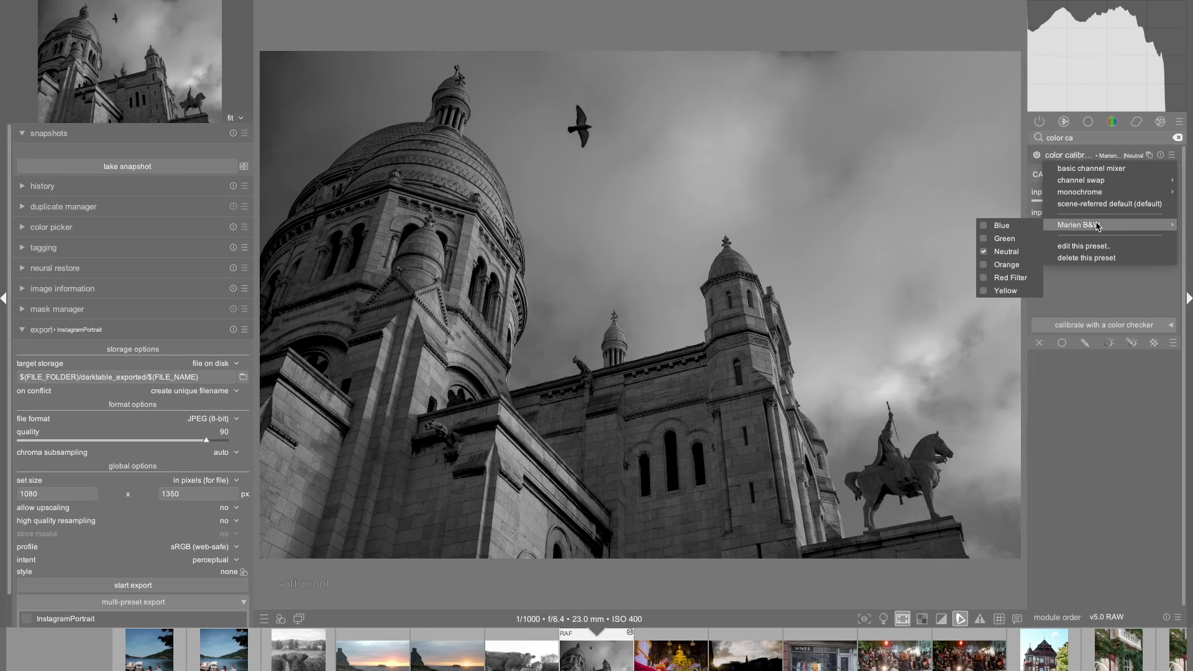
left_click(1013, 264)
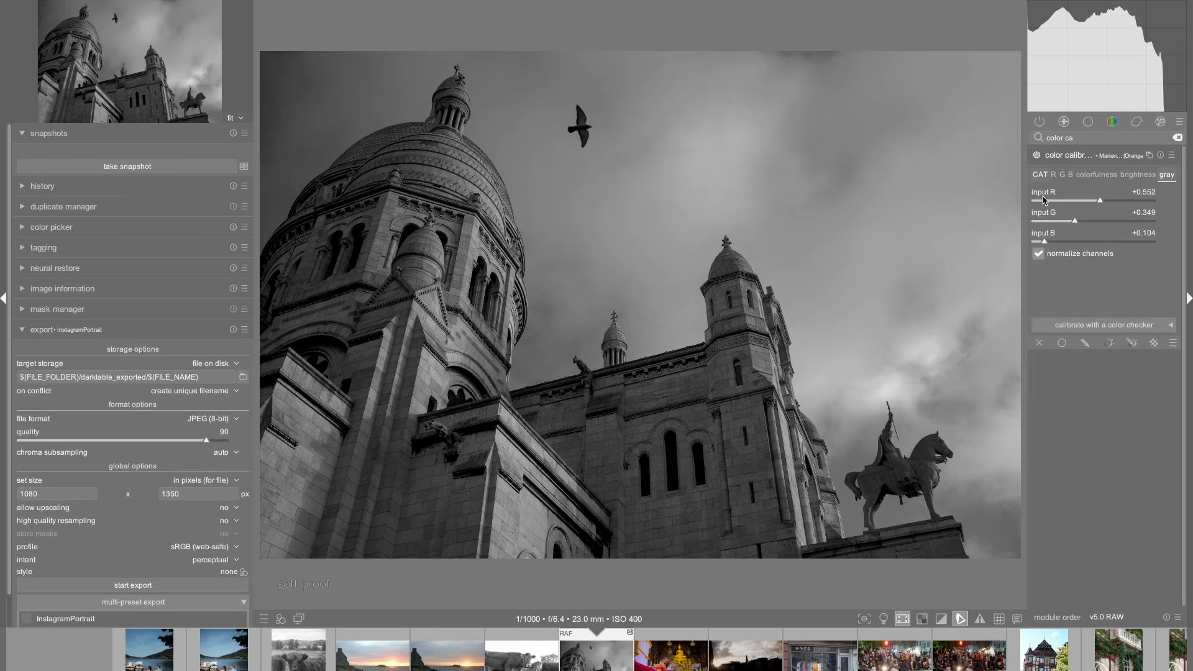
- Apply the Marien B&W Green preset to the cathedral photo and raise the gray mix's input R to +0.340
left_click(1171, 155)
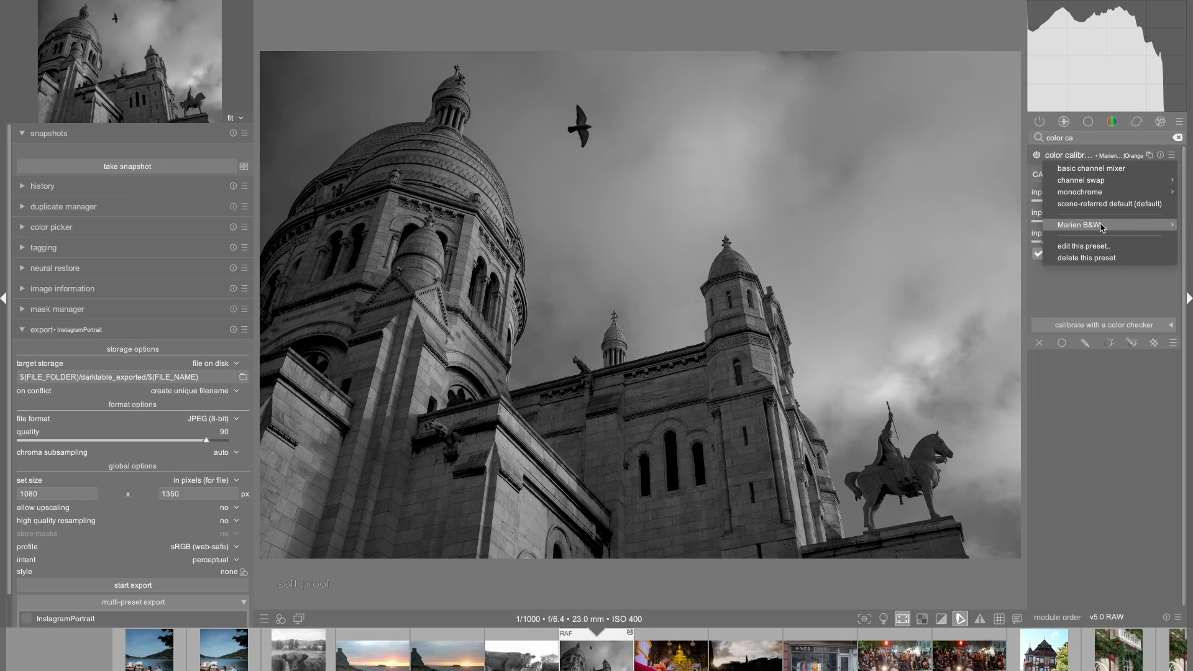
mouse_move(1104, 226)
left_click(1017, 243)
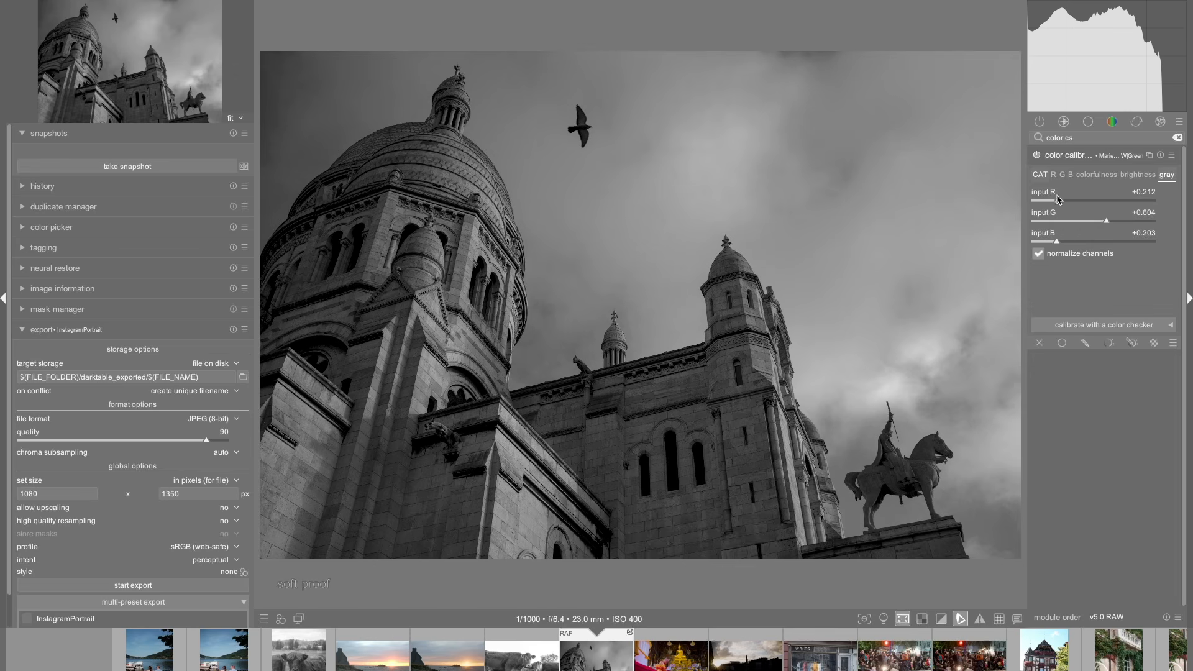
left_click_drag(1060, 203, 1075, 204)
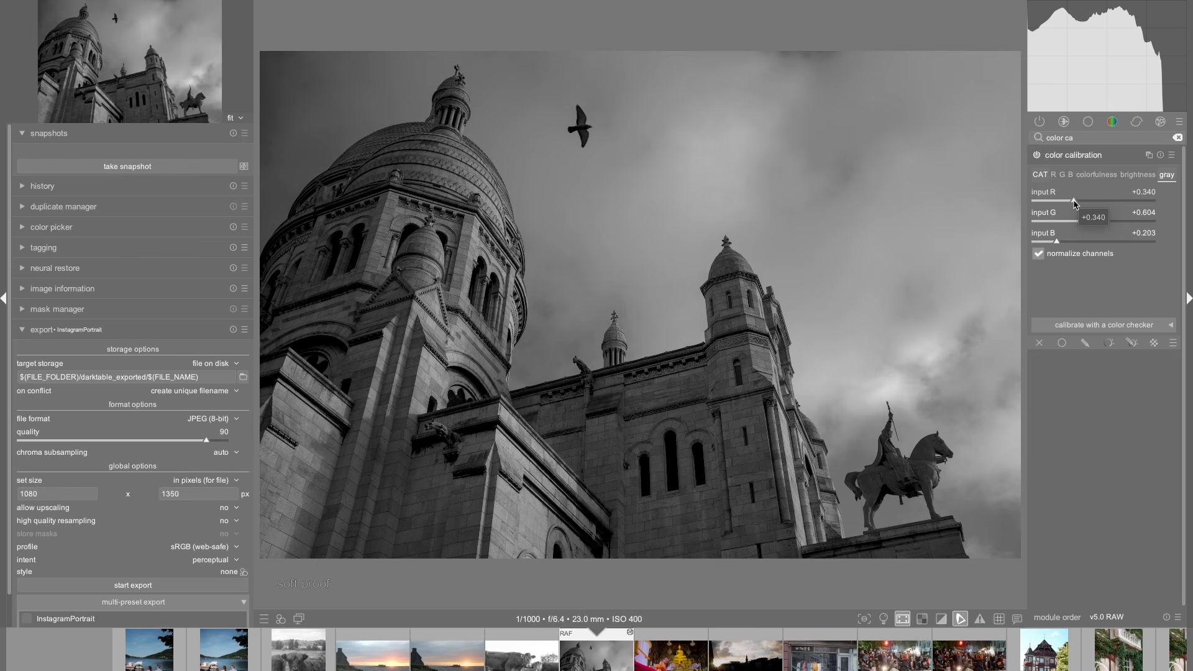
- Reapply the Marien B&W Green preset to discard the manual input R adjustment
left_click(1172, 155)
mouse_move(1147, 192)
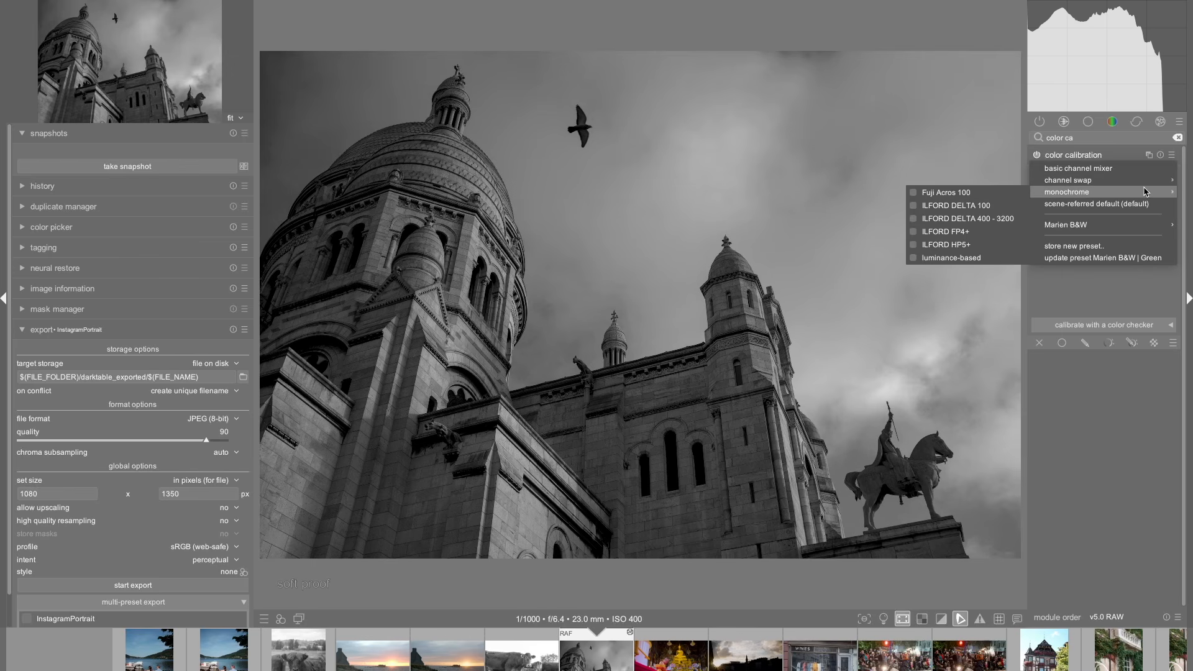
mouse_move(1127, 225)
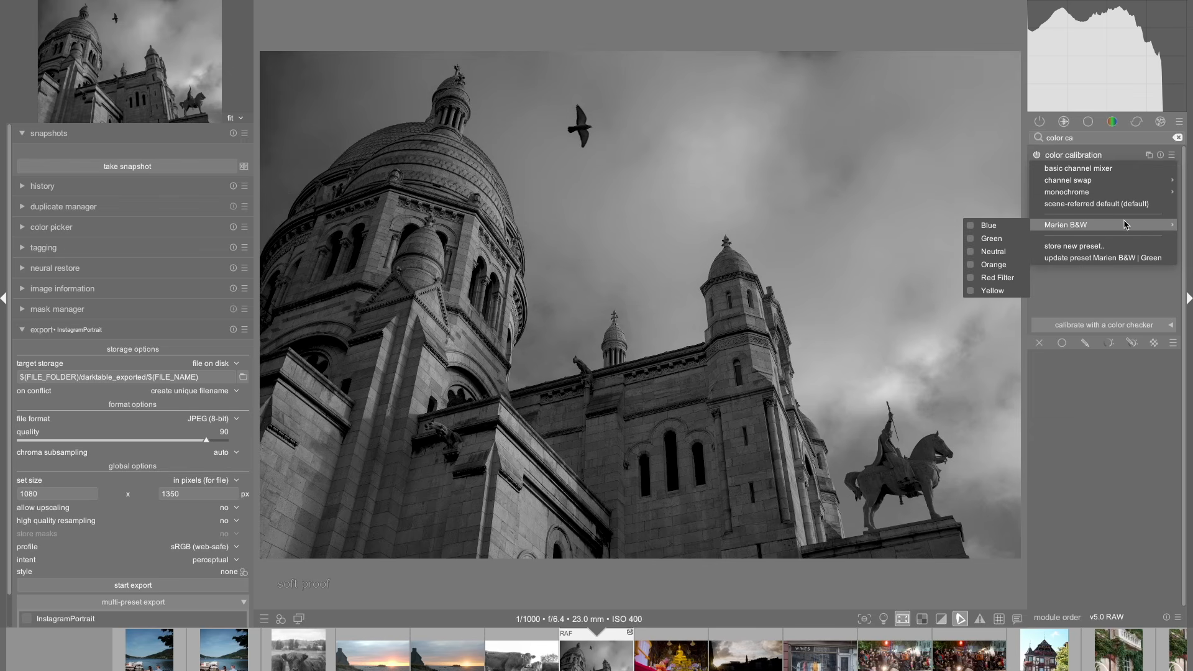
left_click(993, 238)
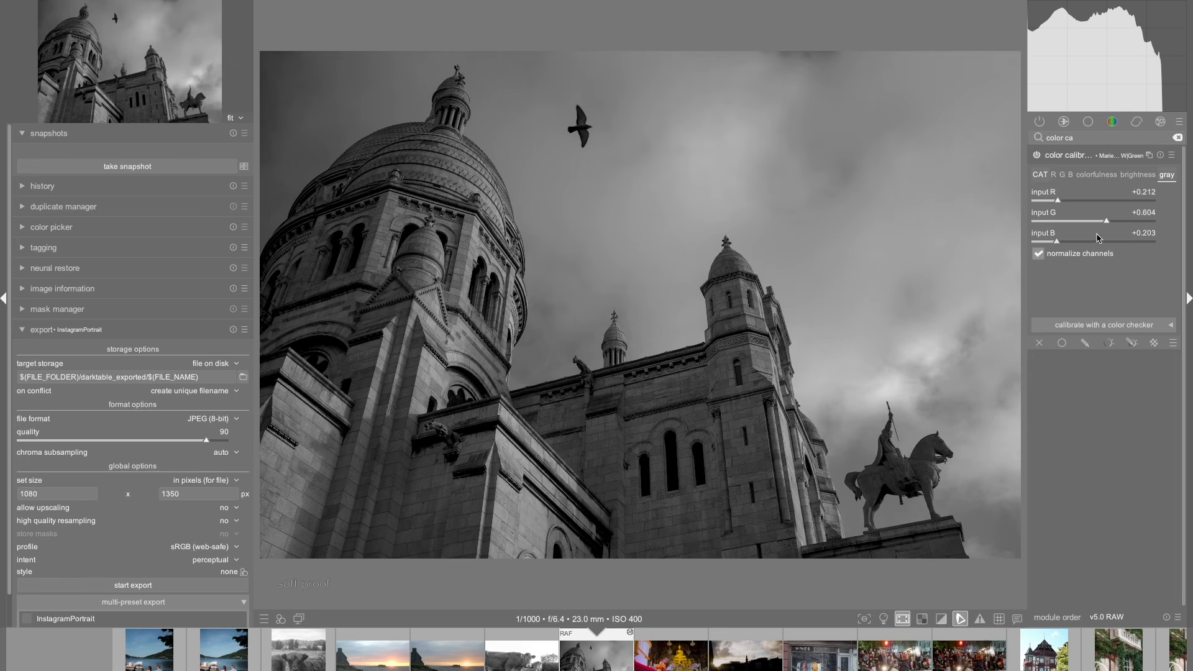
- Apply the monochrome ILFORD HP5+ preset for color calibration to the cathedral photo
mouse_move(1110, 199)
left_click(1172, 155)
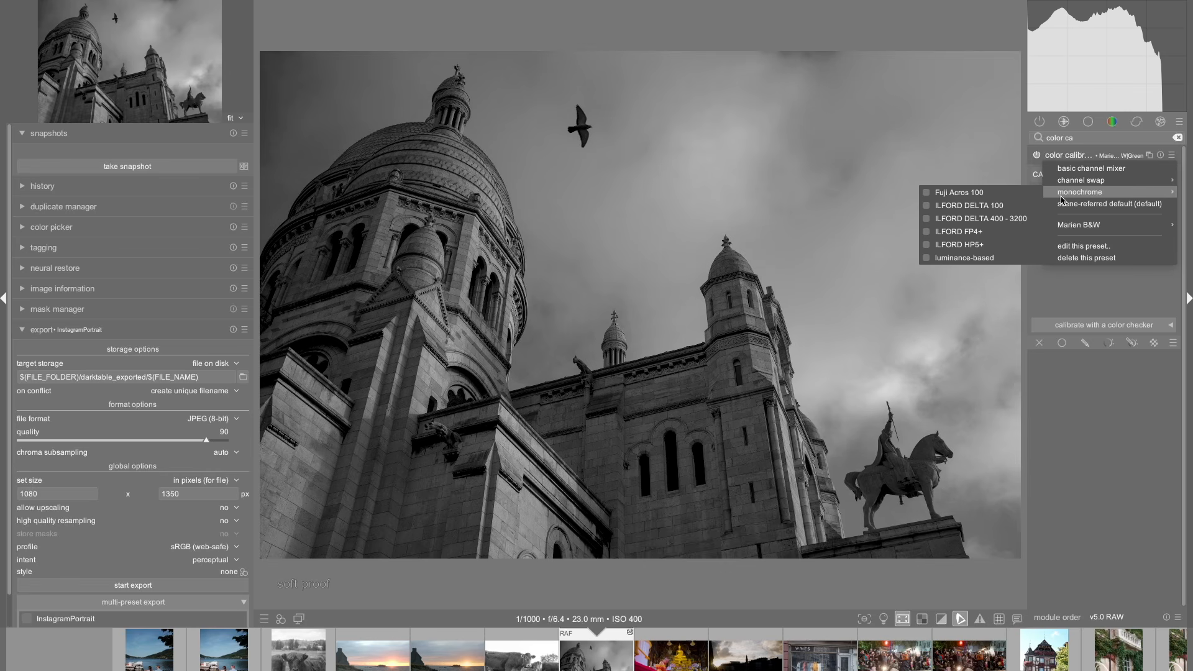
left_click(956, 245)
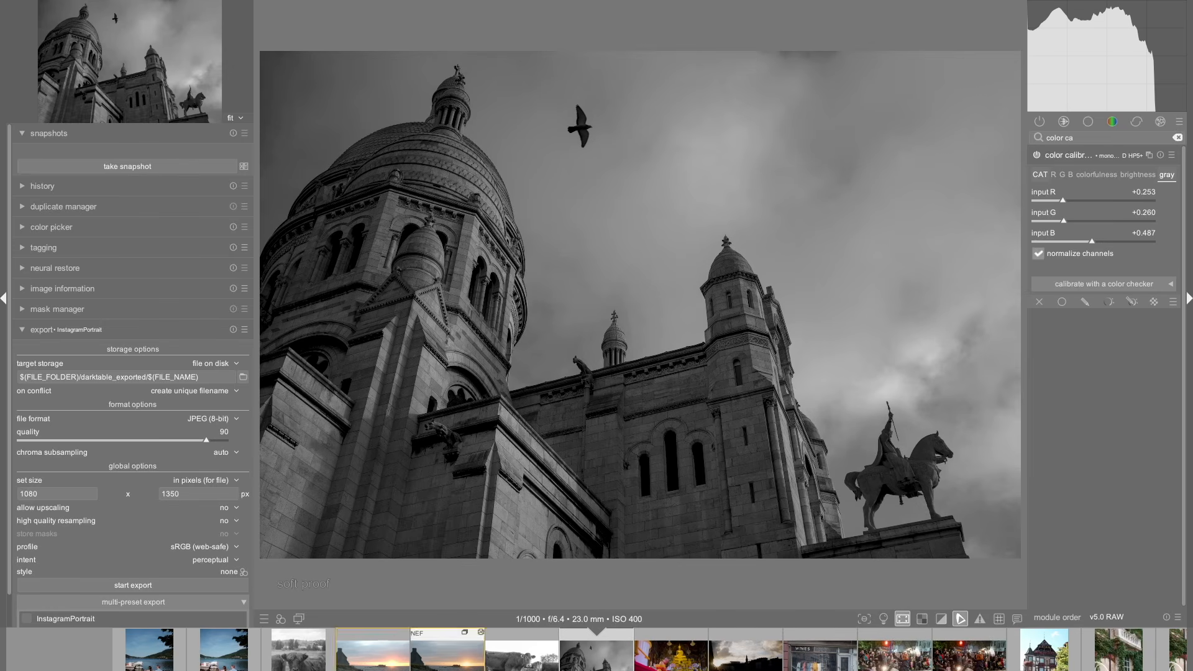
- Open the portrait of the woman in the knitted hood and reset its color calibration to the defaults
scroll(594, 646, "down", 5)
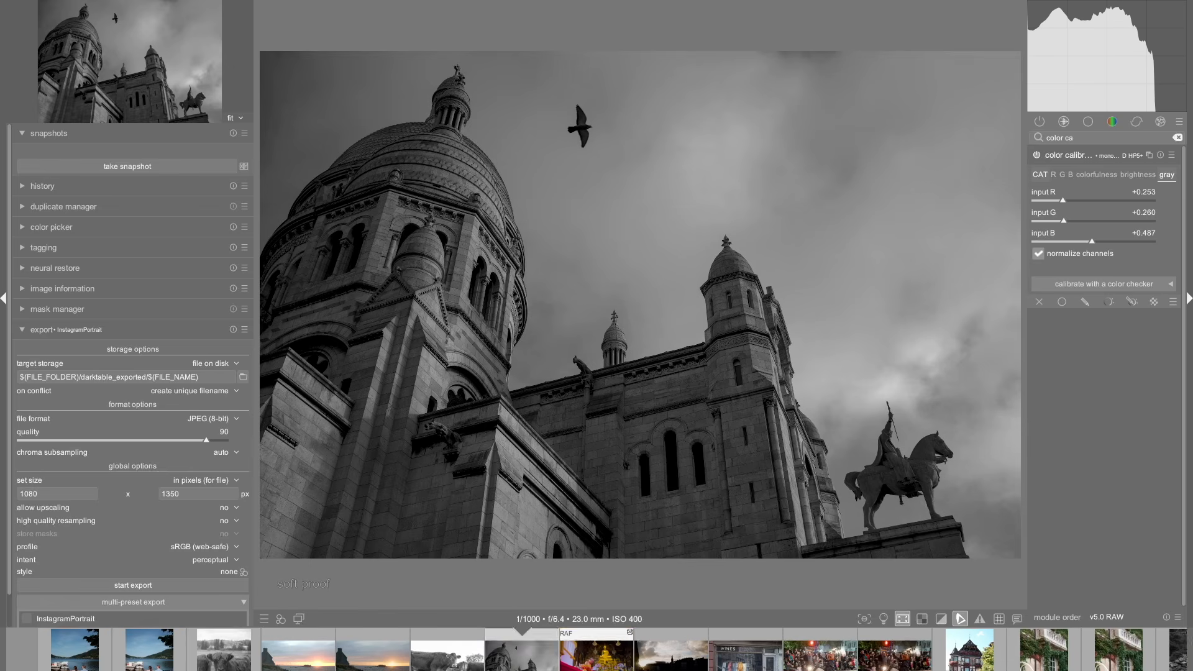
left_click(1044, 649)
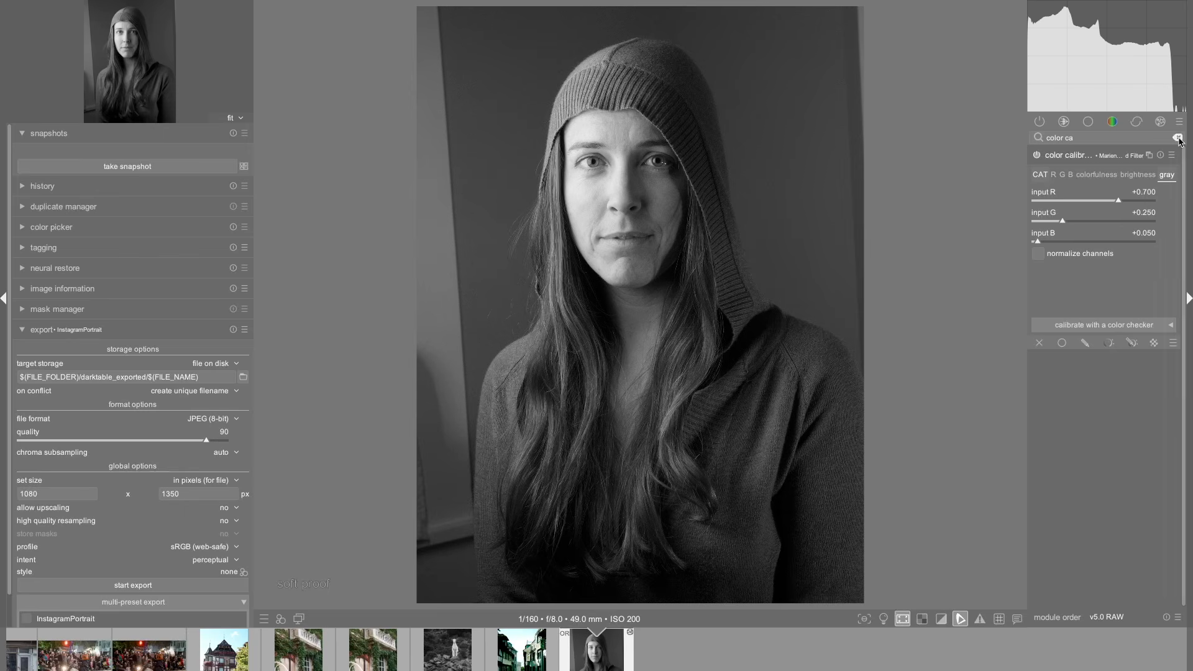
left_click(1161, 156)
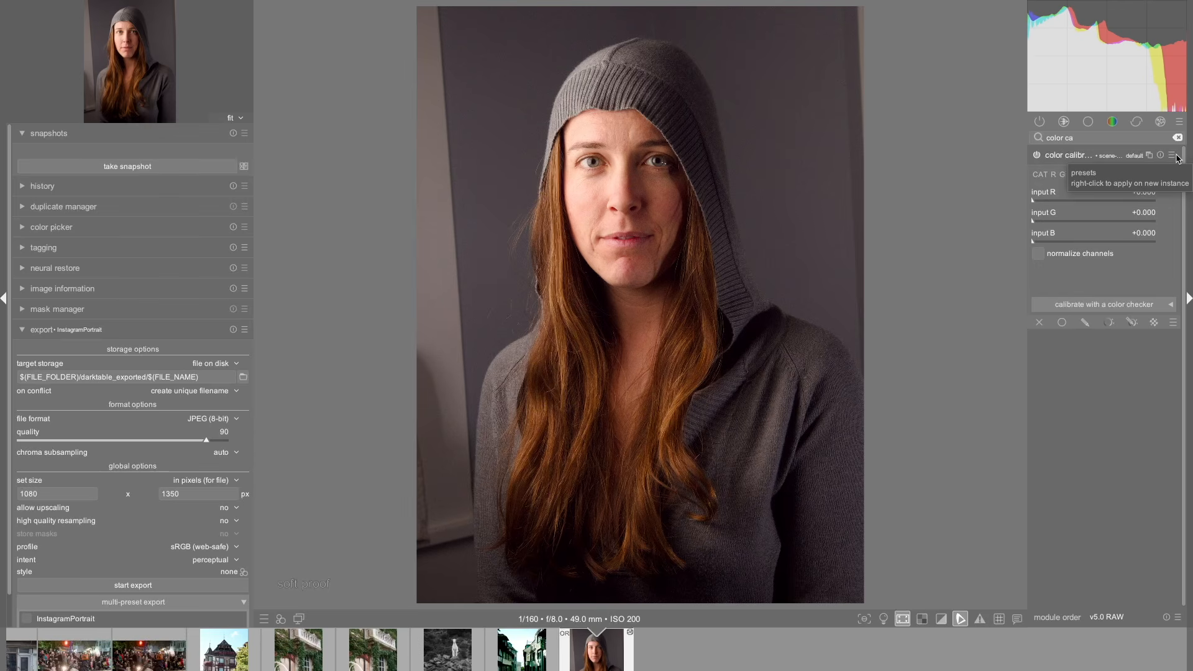
- Apply the Marien B&W Orange preset to the portrait's color calibration and toggle the module off and on to compare it with the color version
left_click(1176, 156)
left_click(1177, 156)
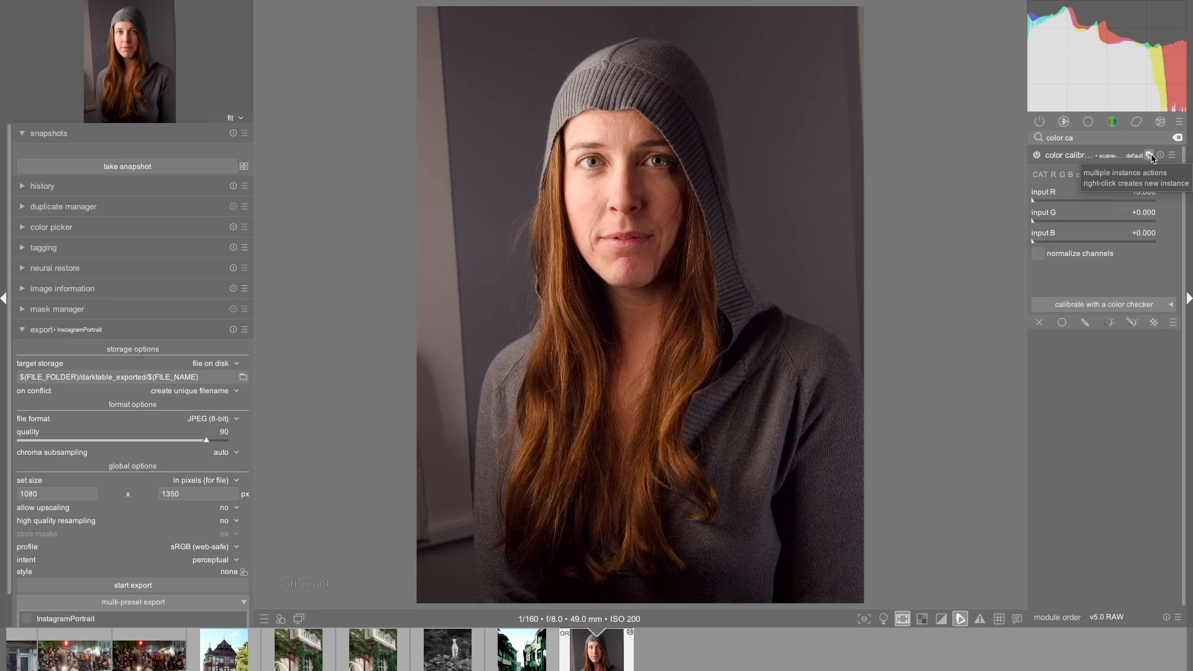
left_click(1173, 157)
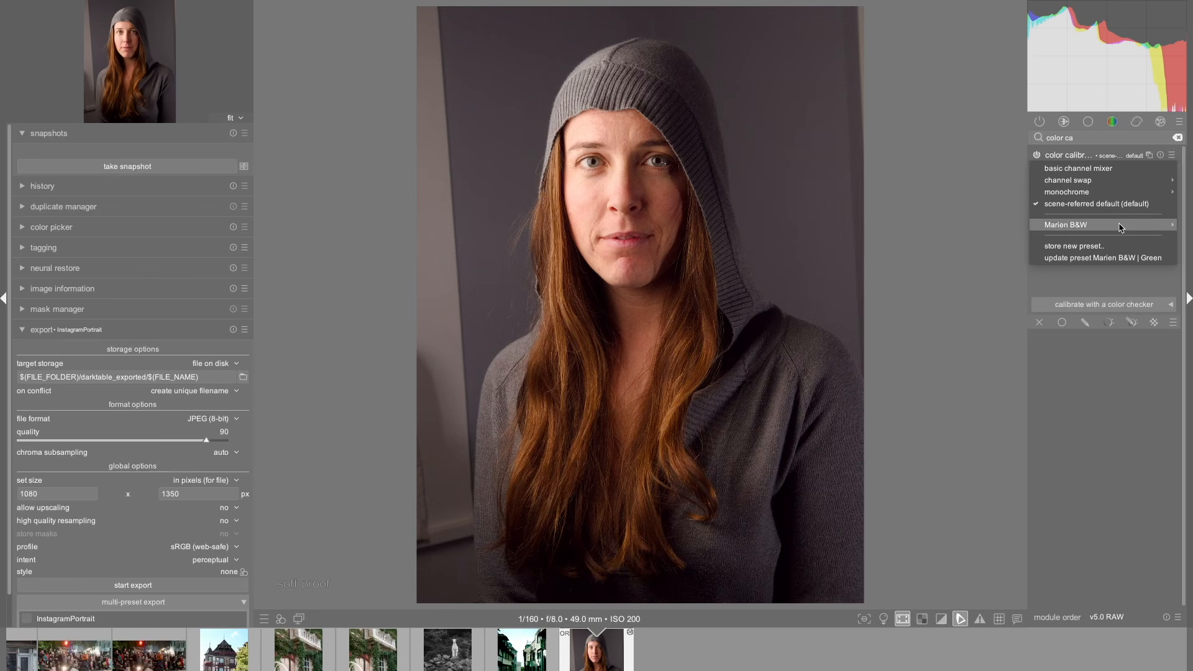
mouse_move(1127, 224)
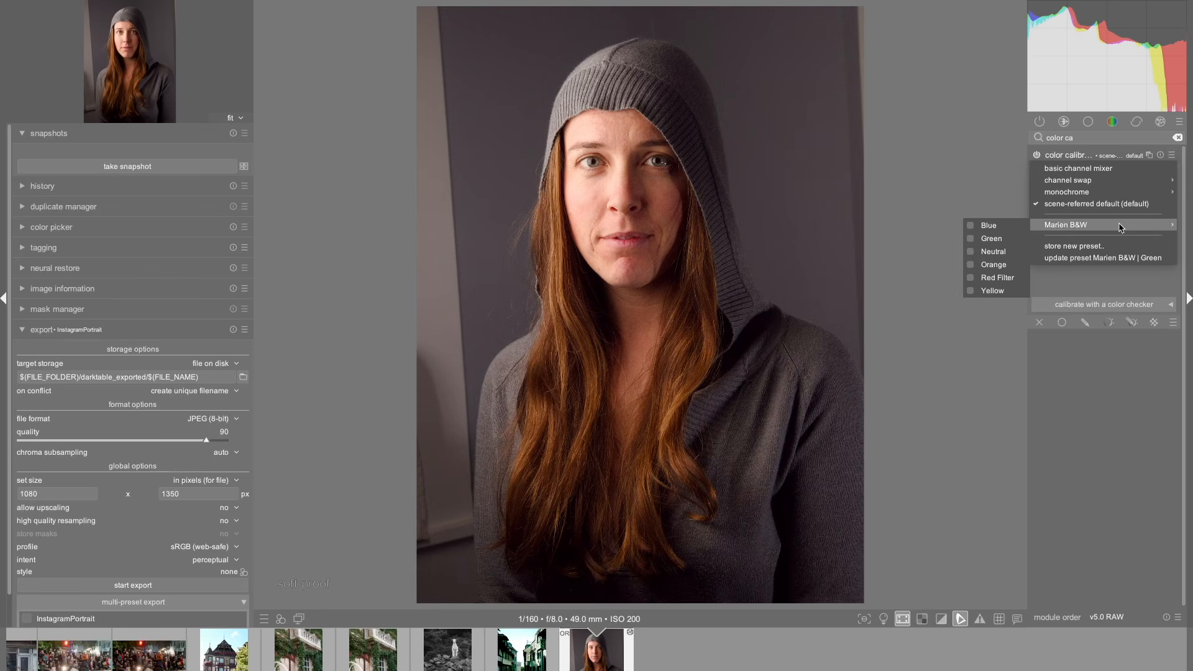
left_click(994, 265)
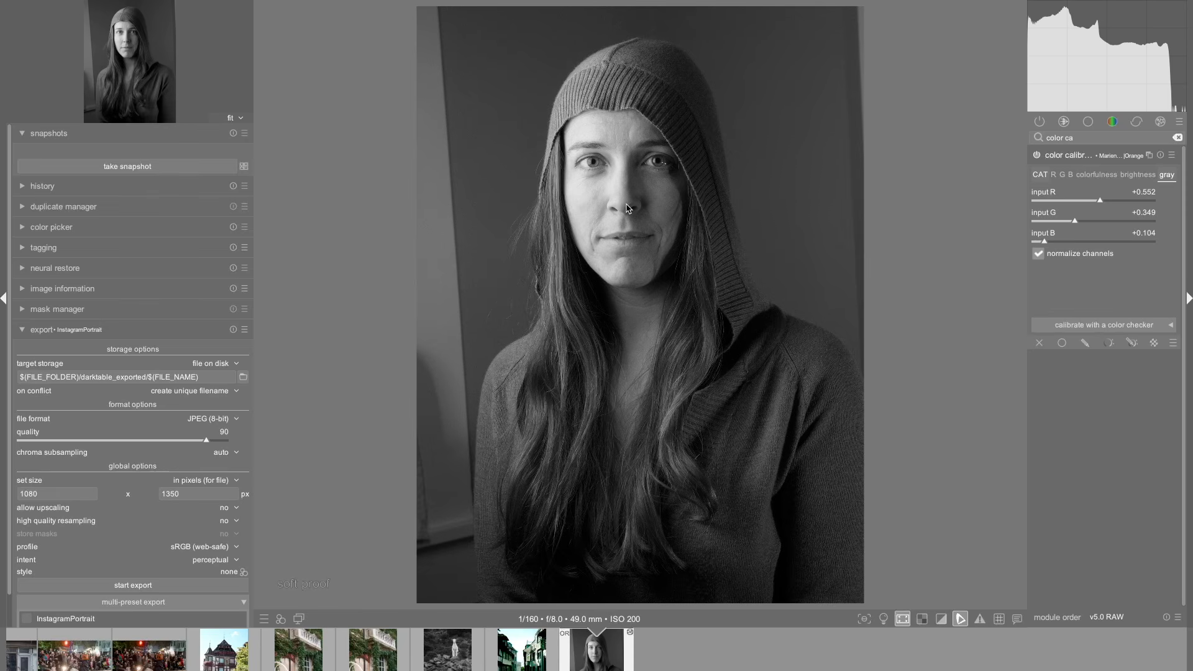
left_click(1037, 156)
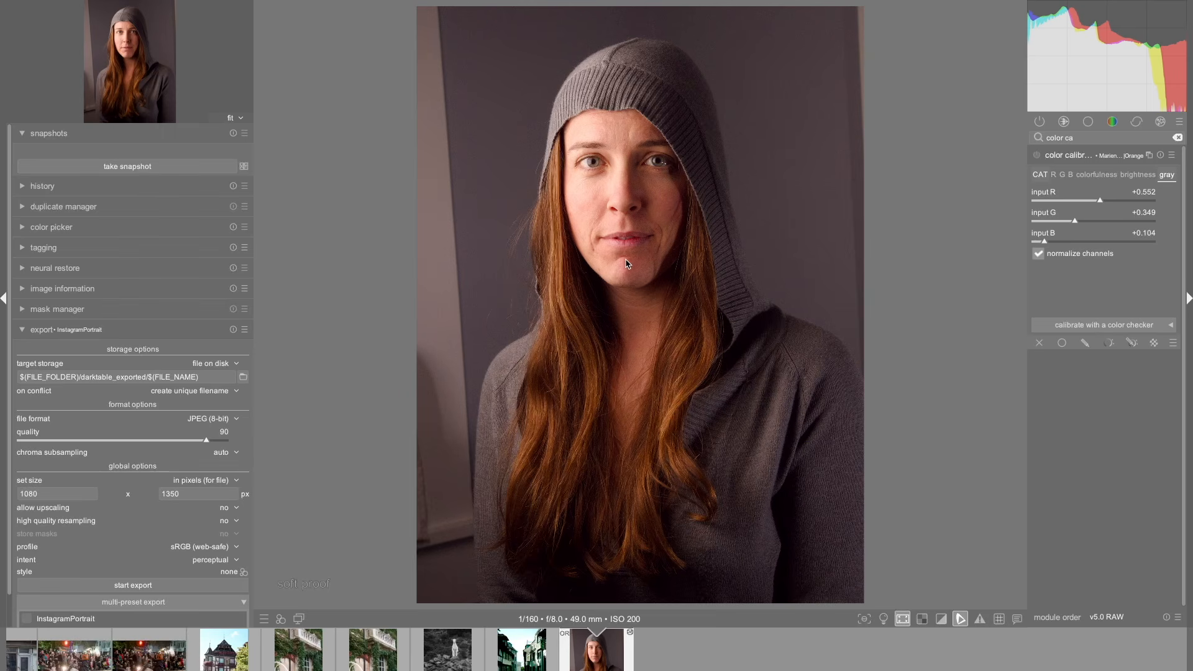
left_click(1036, 156)
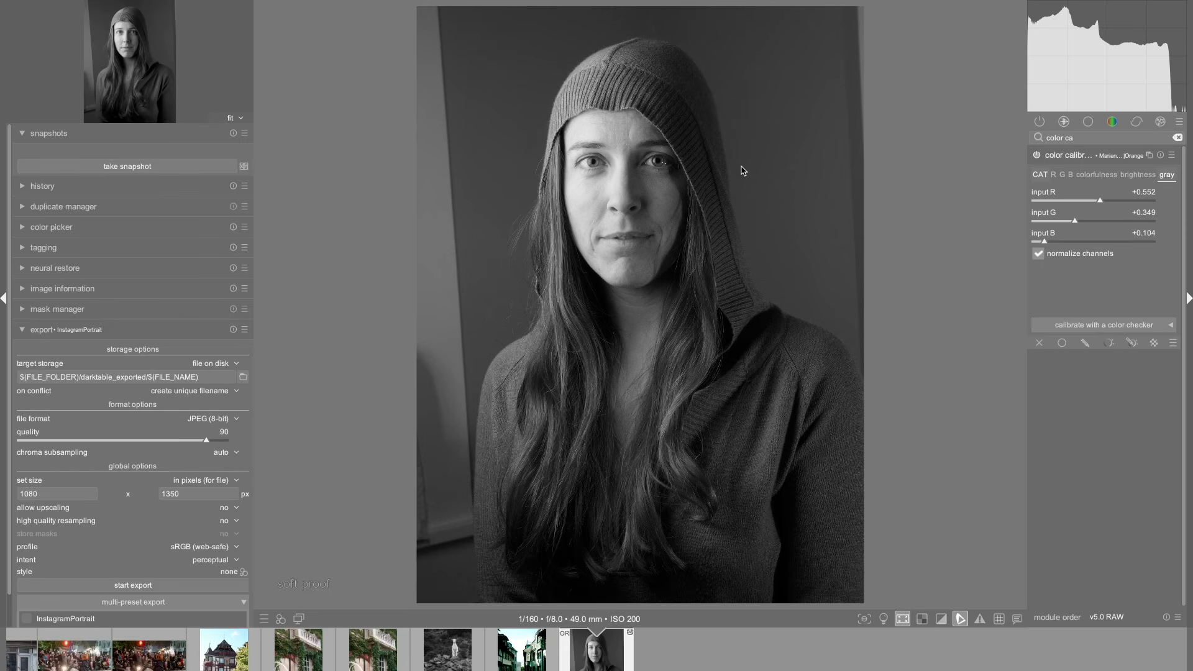
- Replace the module search text with "loca" to find the local contrast module
left_click(1100, 136)
key("BackSpace")
key("BackSpace")
key("BackSpace")
key("BackSpace")
key("BackSpace")
key("BackSpace")
key("BackSpace")
key("BackSpace")
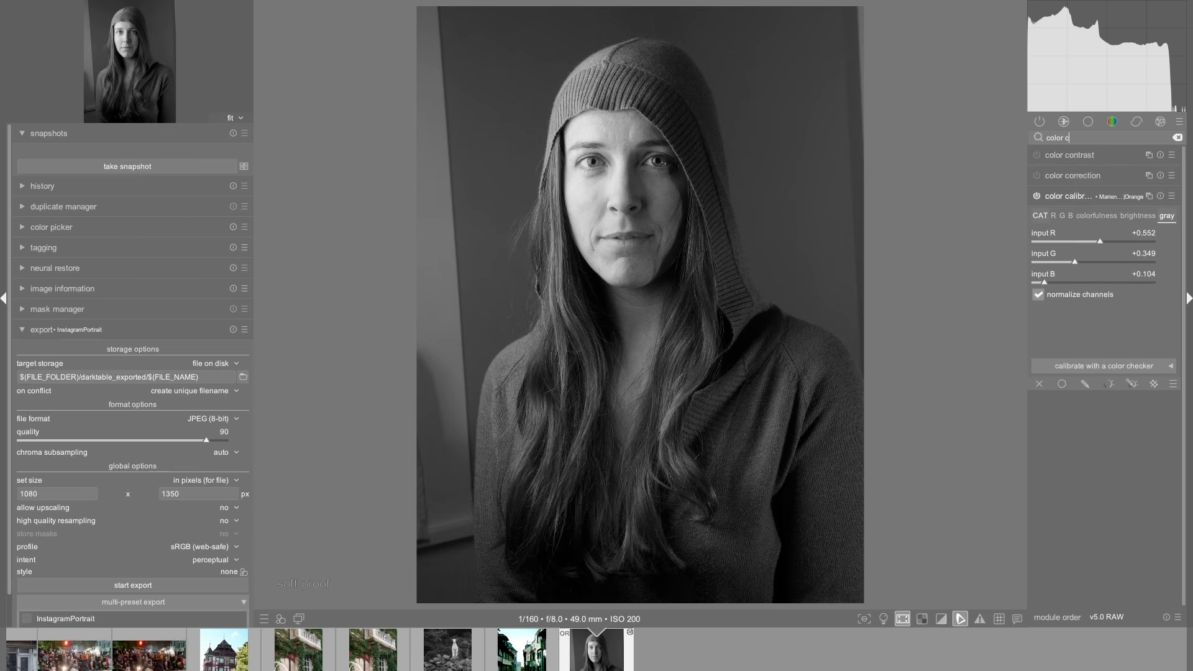
type("loca")
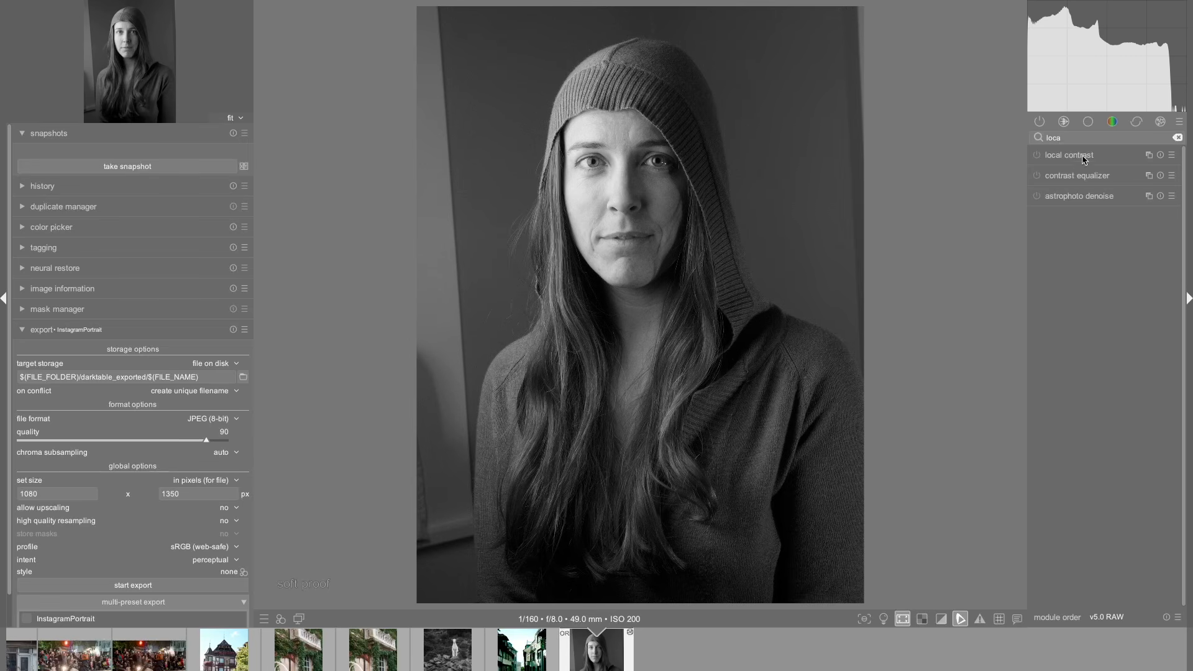
- Expand the local contrast module and toggle it on and off to compare its effect on the portrait
mouse_move(1085, 176)
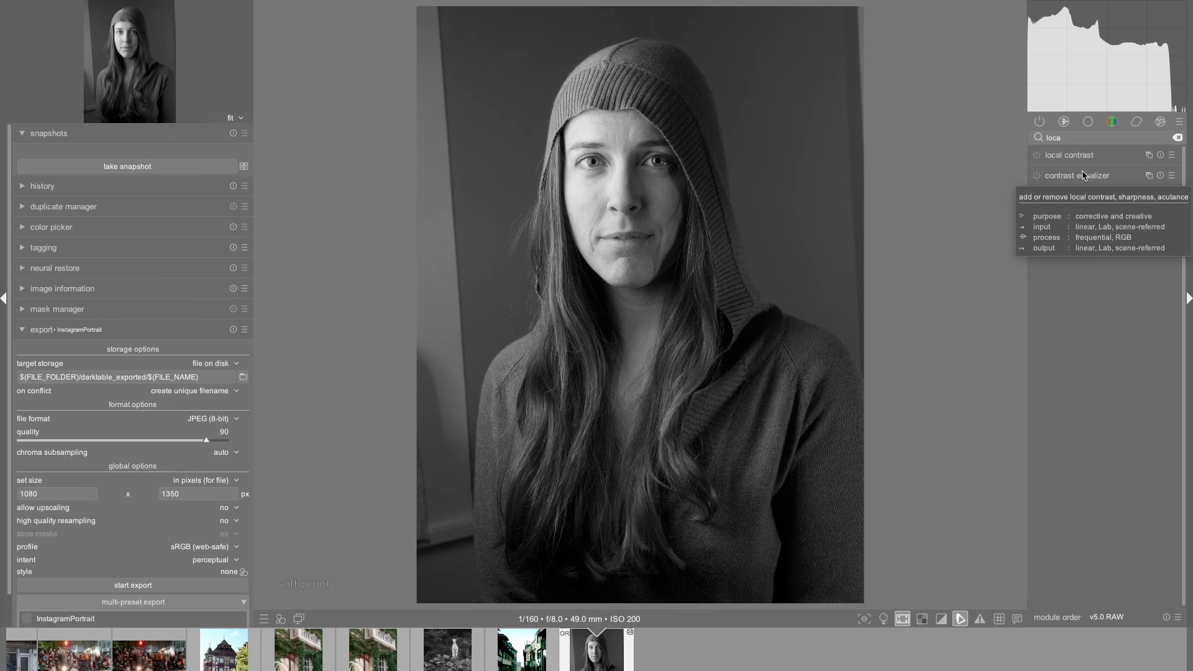
mouse_move(1059, 161)
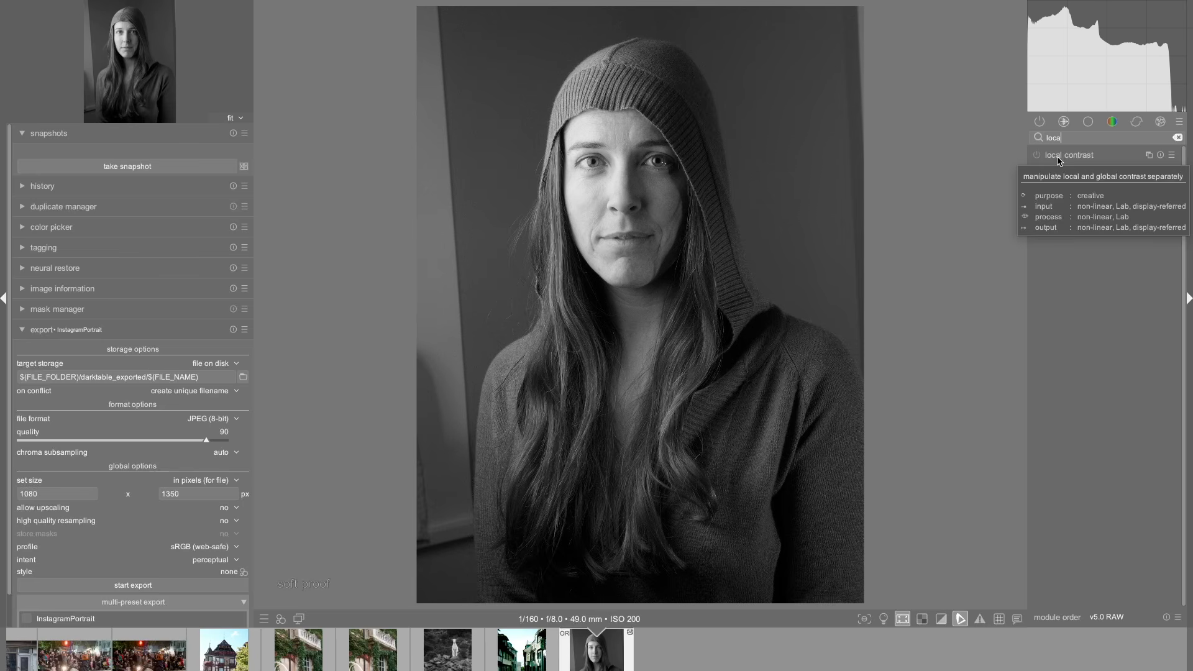
left_click(1057, 158)
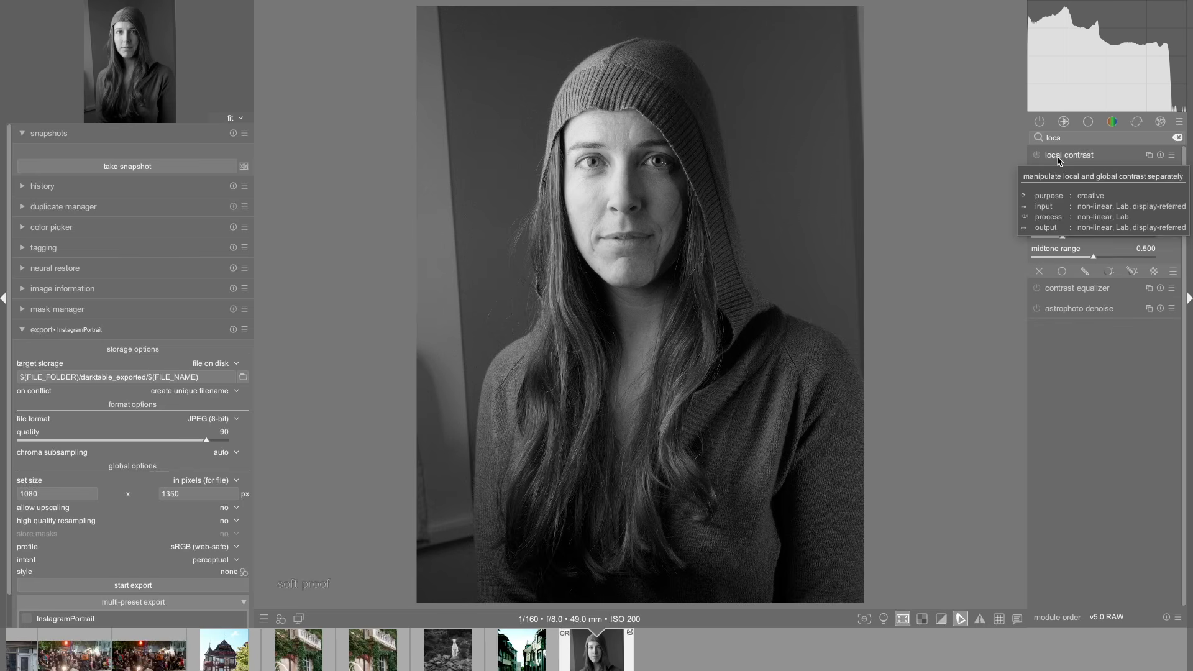
left_click(1037, 155)
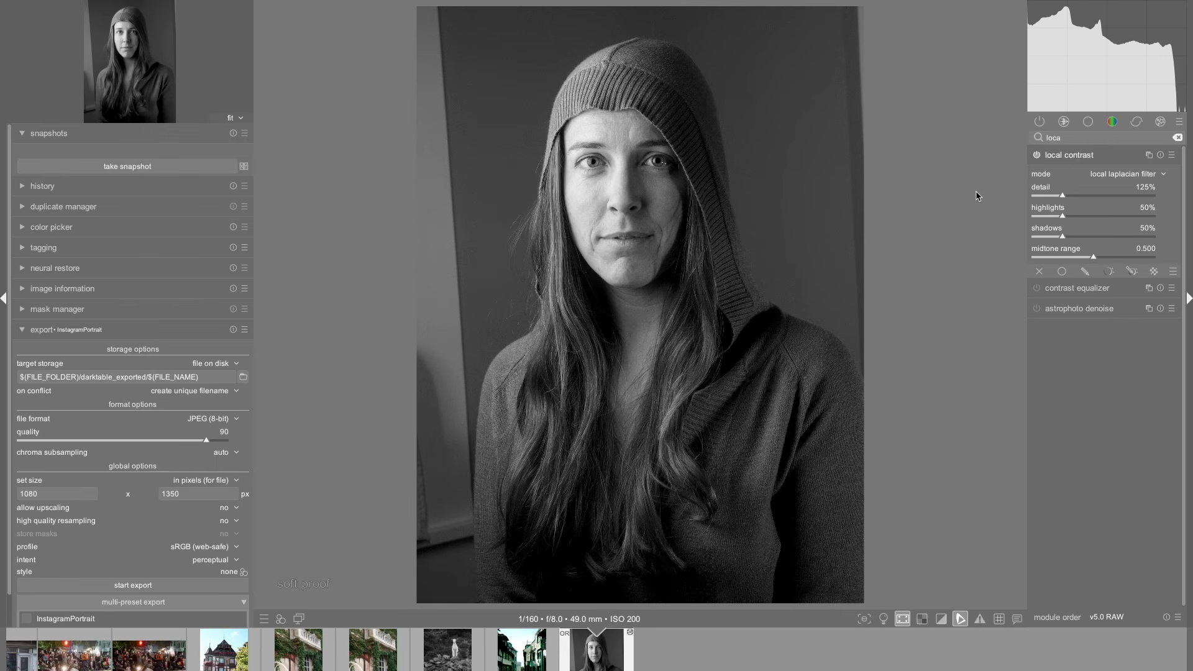
left_click(1038, 155)
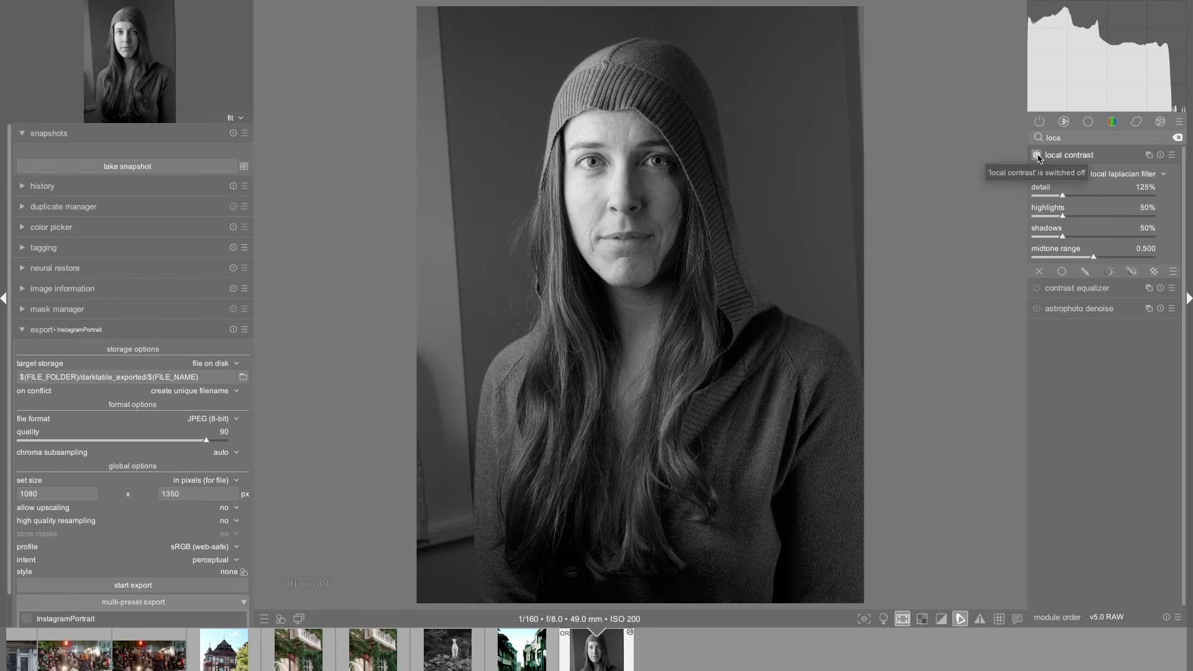
- Switch local contrast back on for the portrait and open the photo of the domed basilica with the flying bird
left_click(1038, 155)
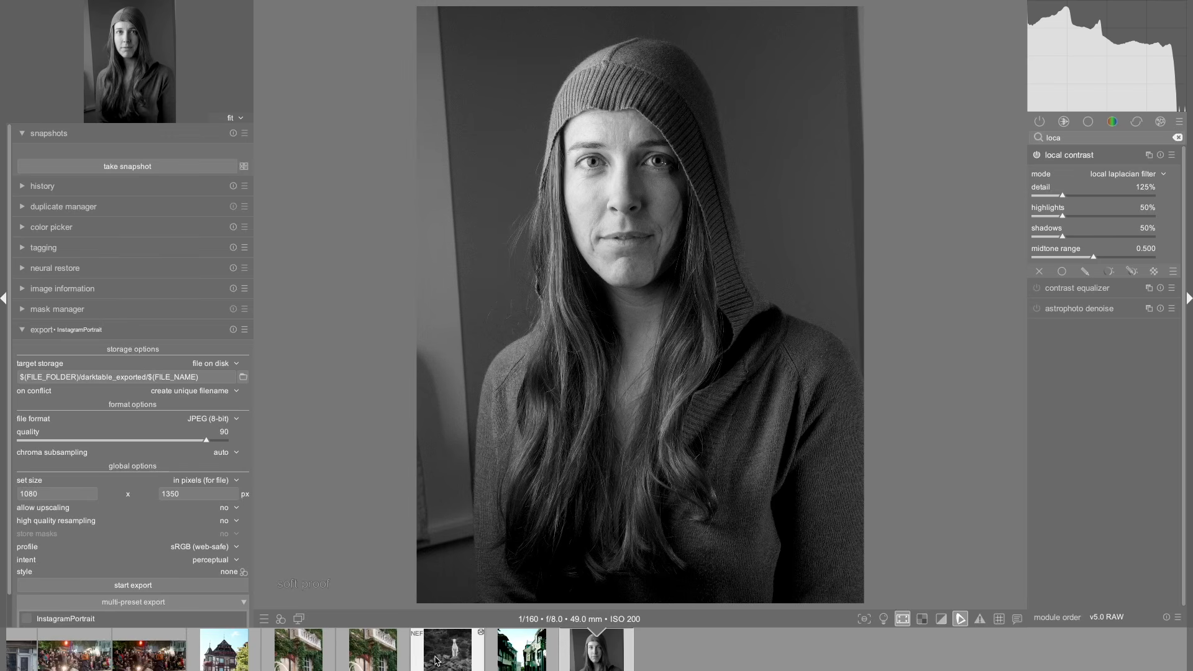
scroll(437, 661, "up", 5)
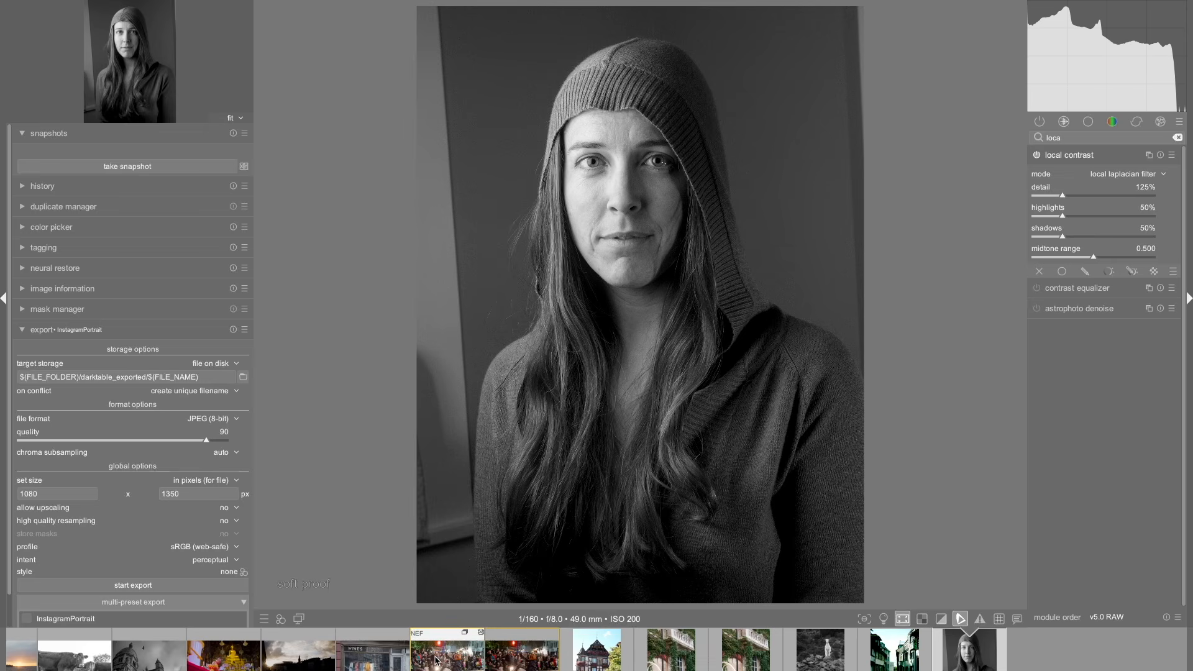
scroll(437, 661, "up", 5)
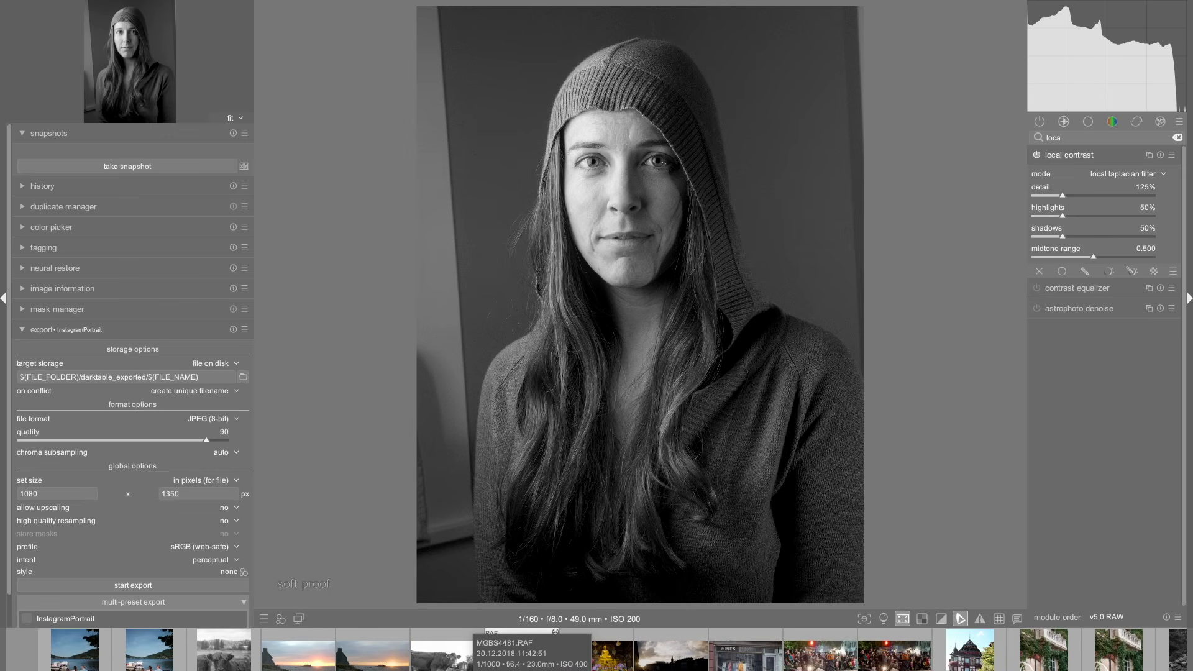
left_click(532, 640)
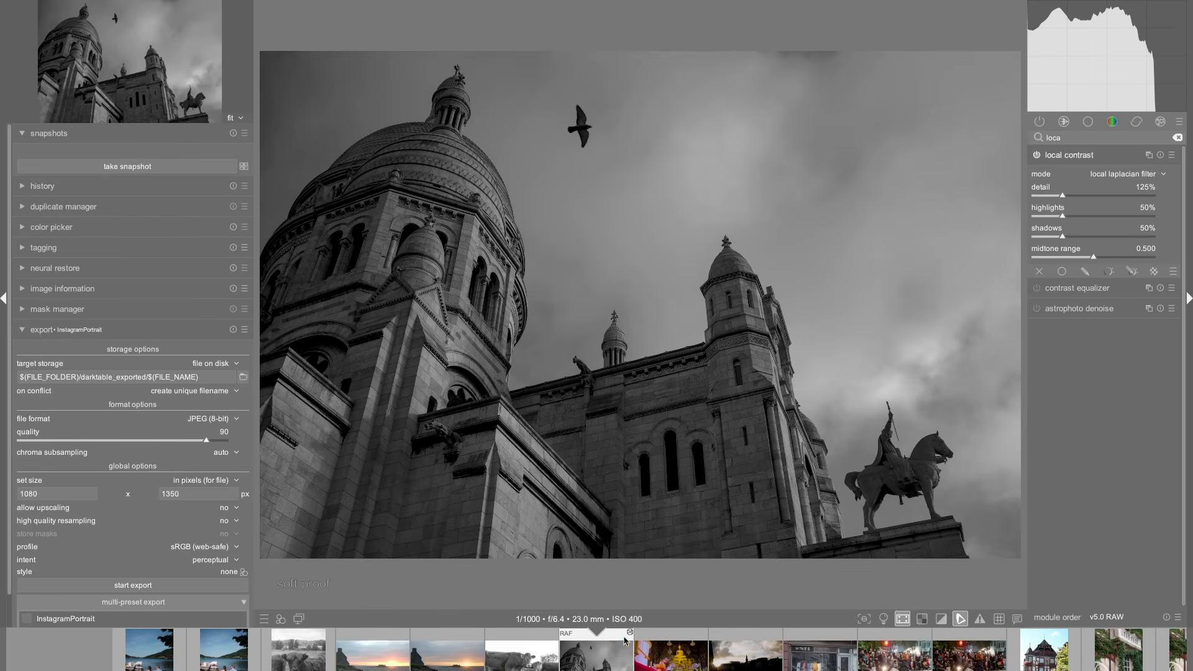
- Switch local contrast off and on again to compare its effect on the basilica photo
left_click(1037, 156)
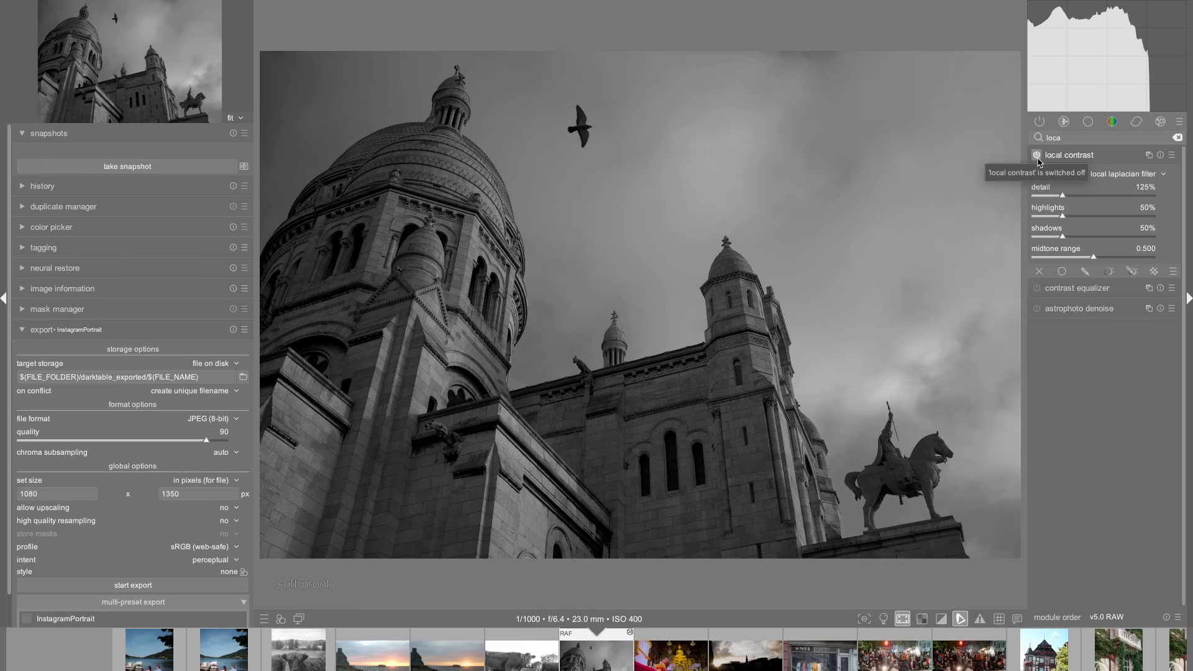
left_click(1037, 155)
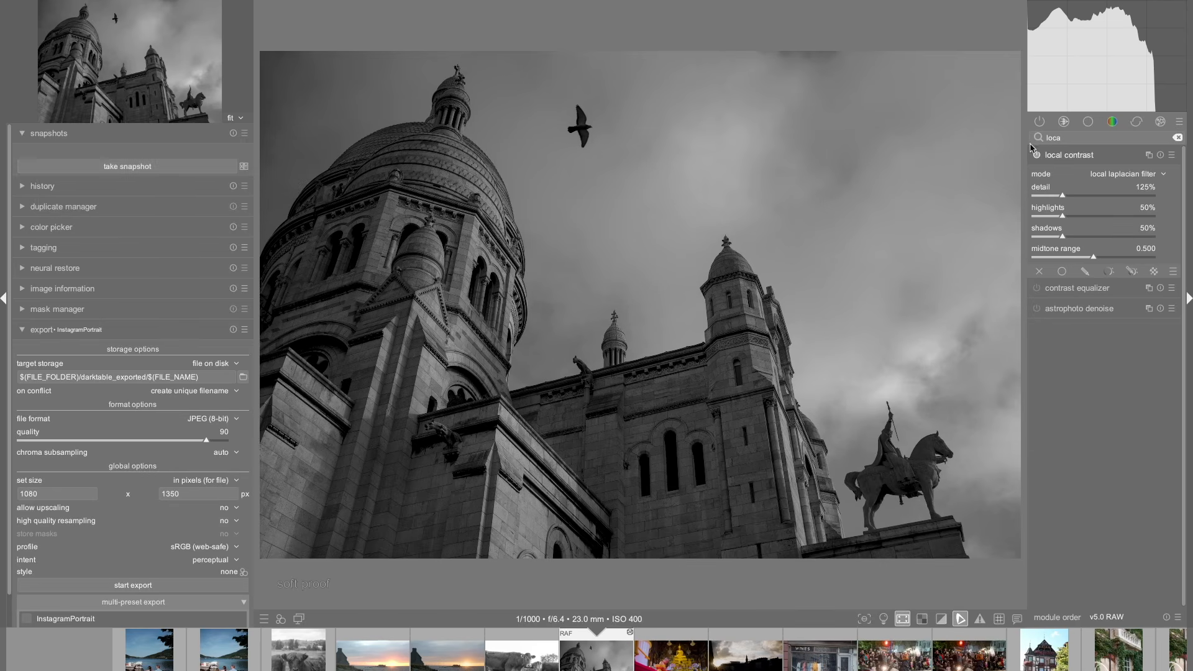
- Replace the module search text with "color cali" and expand the color calibration module
key("BackSpace")
key("BackSpace")
key("BackSpace")
key("BackSpace")
type("color")
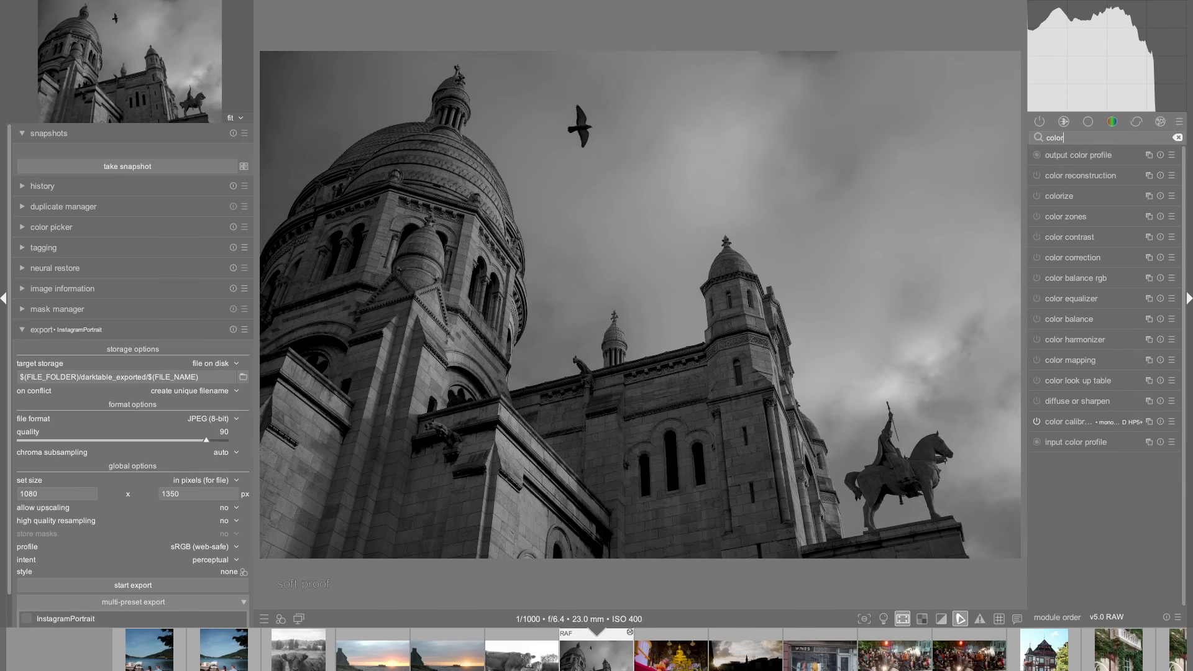
type(" caliv")
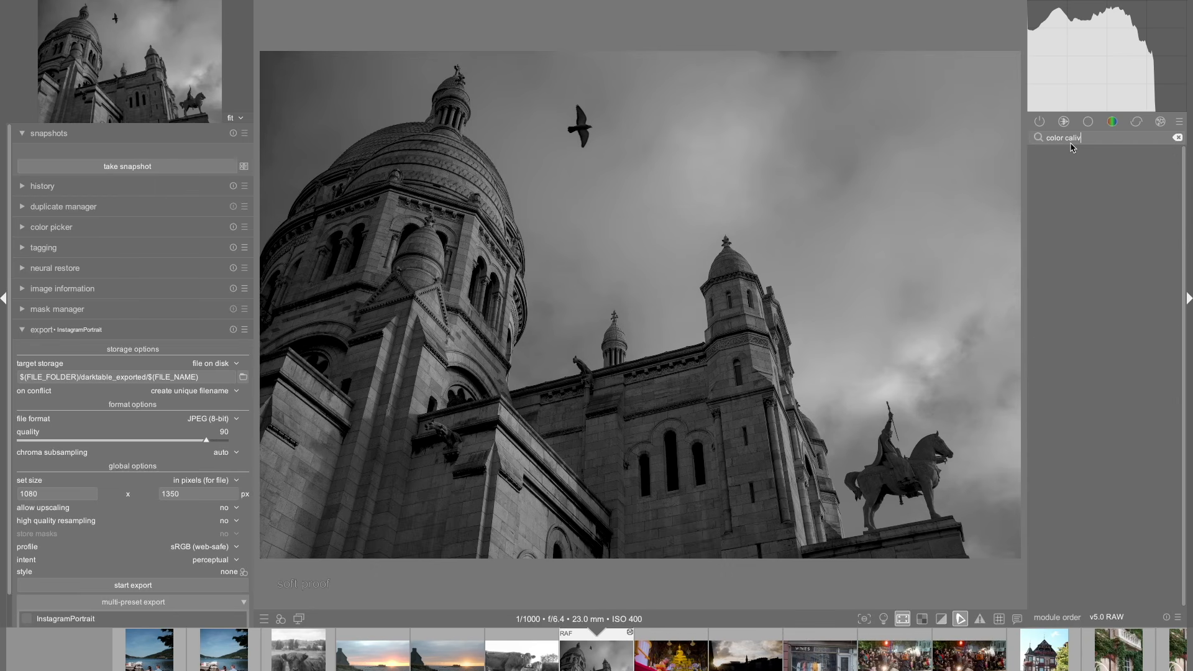
key("BackSpace")
left_click(1074, 157)
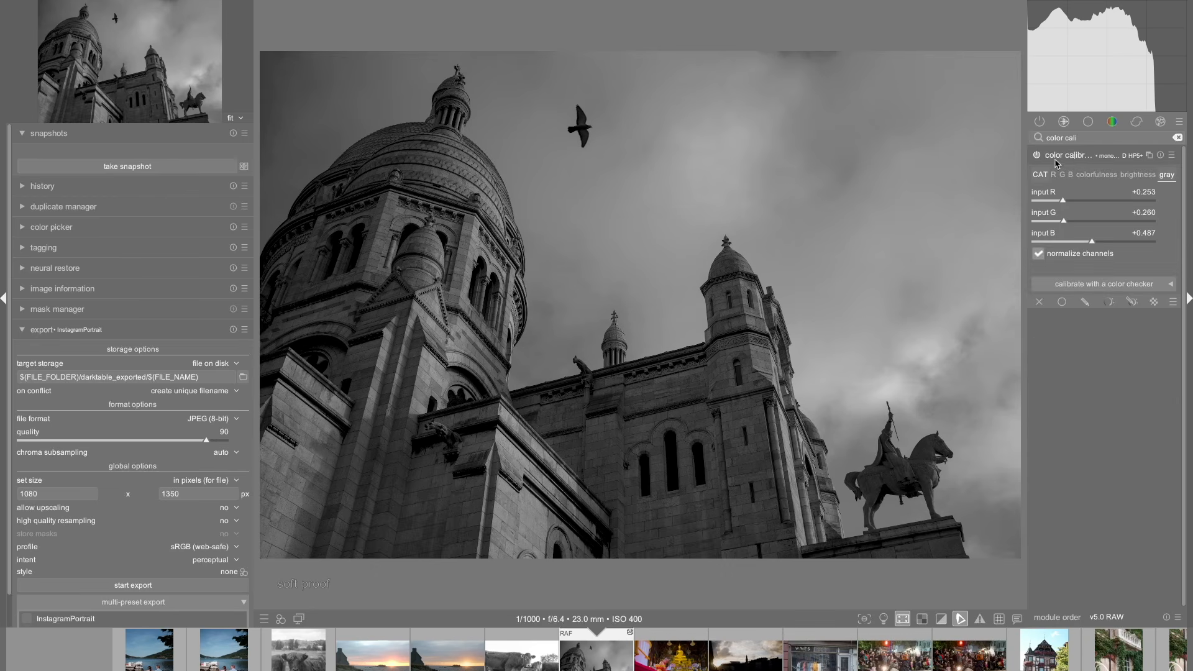
- Examine the basilica photo's CAT settings in color calibration and return to the gray channel inputs
left_click(1043, 176)
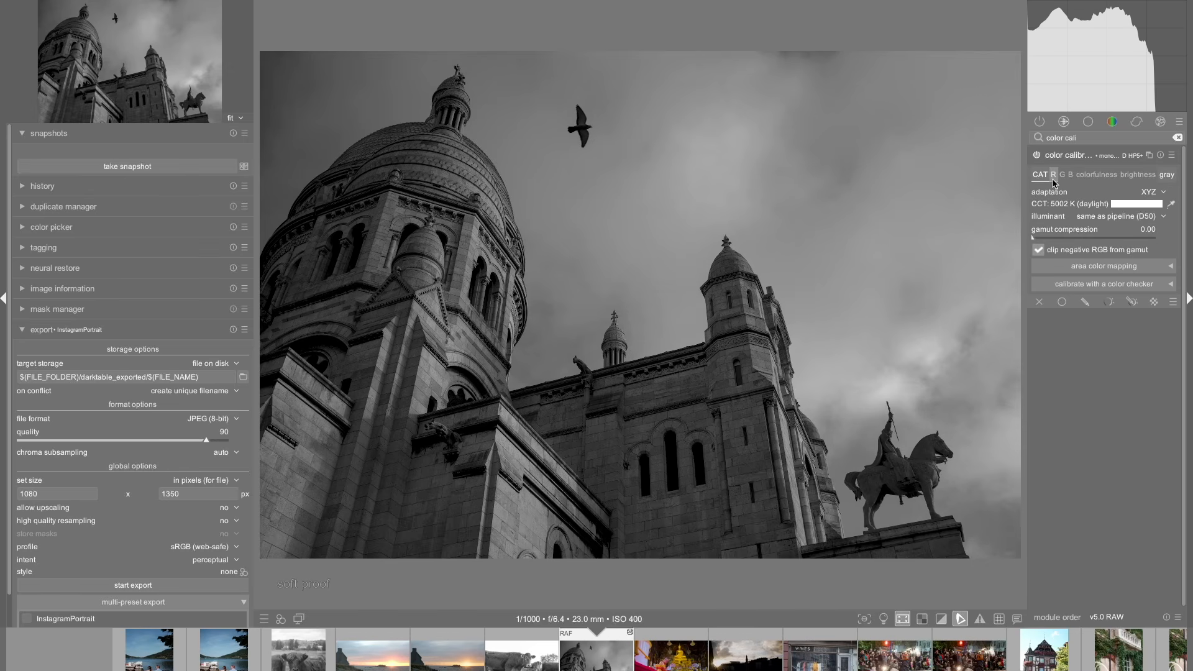
left_click(1168, 176)
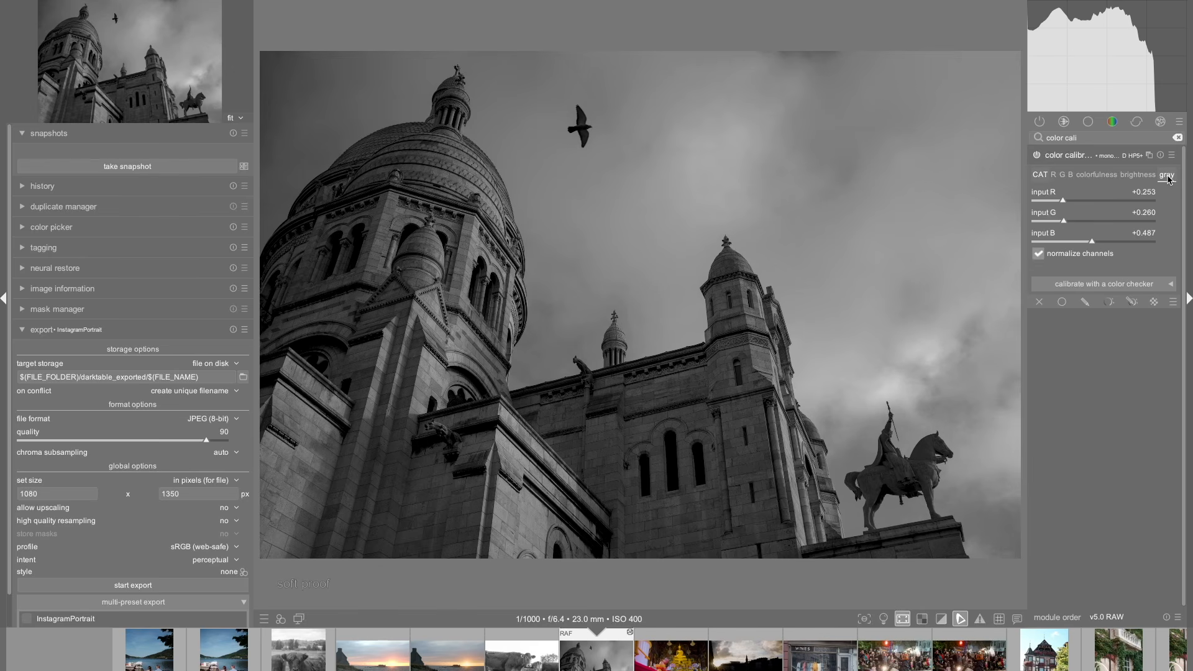